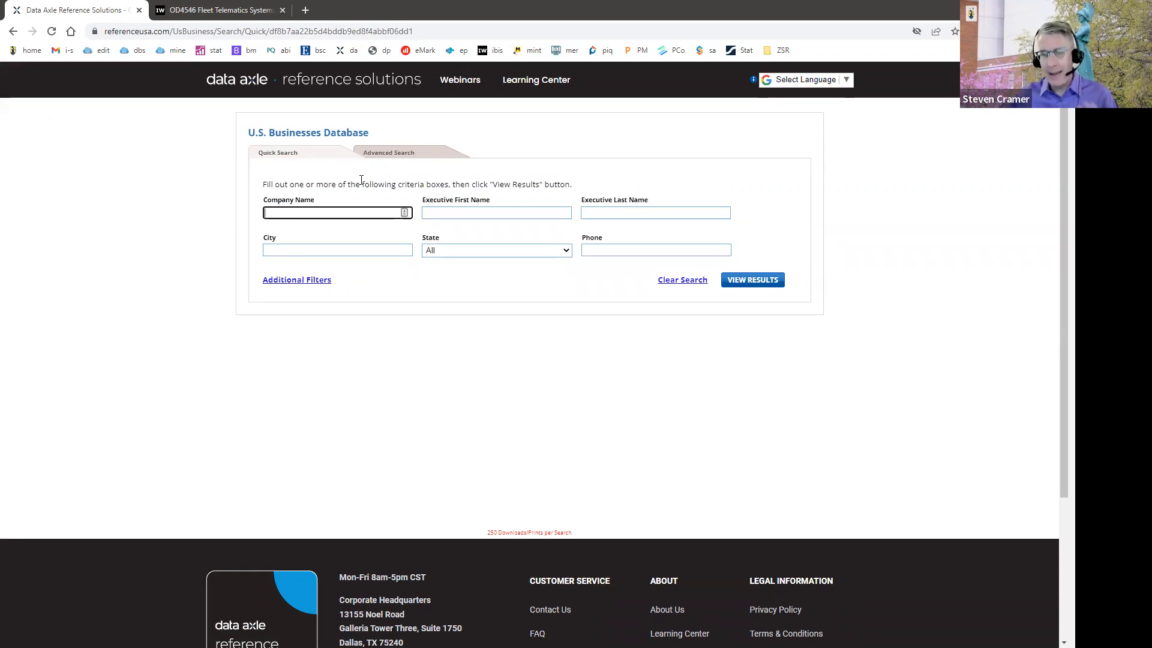
Step: Open the Advanced Search for the U.S. Businesses Database and enlarge the page for easier reading
{"action": "left_click", "coordinate": [412, 156]}
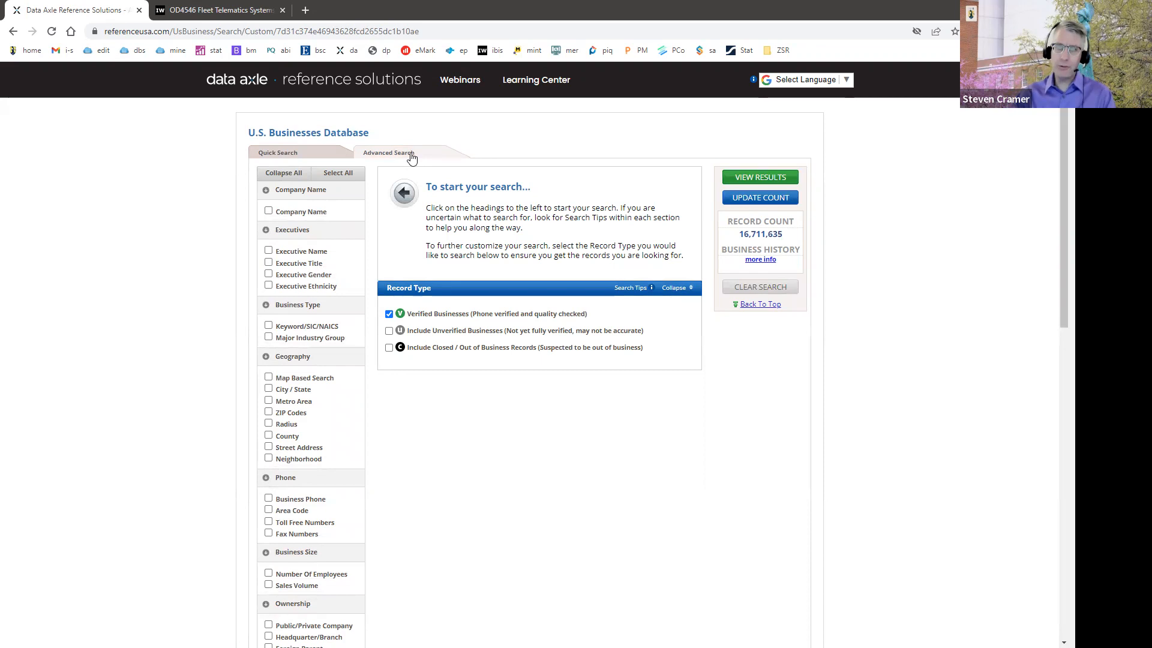
{"action": "scroll", "coordinate": [547, 395], "scroll_direction": "down", "scroll_amount": 2}
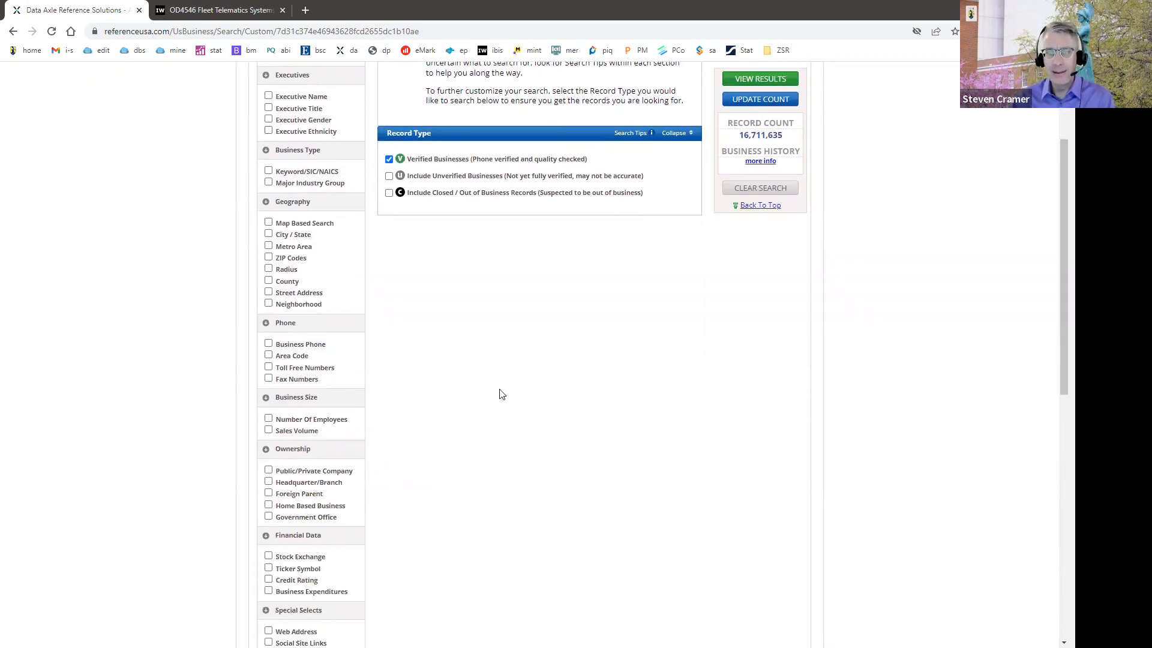
{"action": "key", "text": "ctrl+plus"}
{"action": "key", "text": "ctrl+plus"}
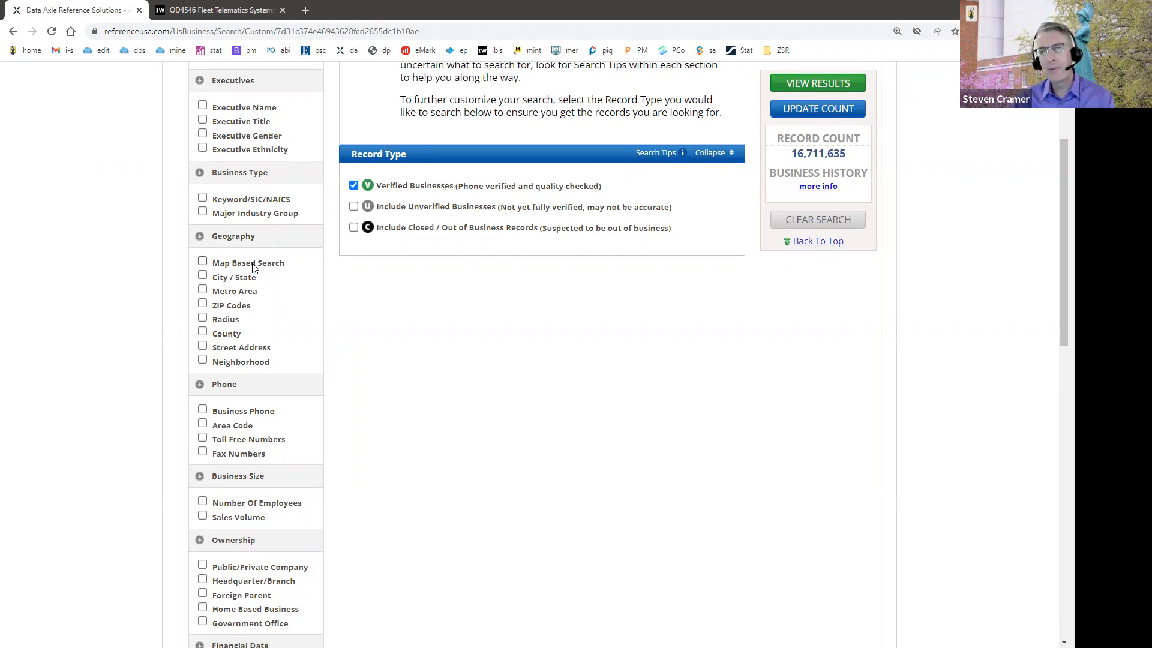
Step: Add a County filter for North Carolina covering Guilford and Forsyth counties
{"action": "left_click", "coordinate": [203, 332]}
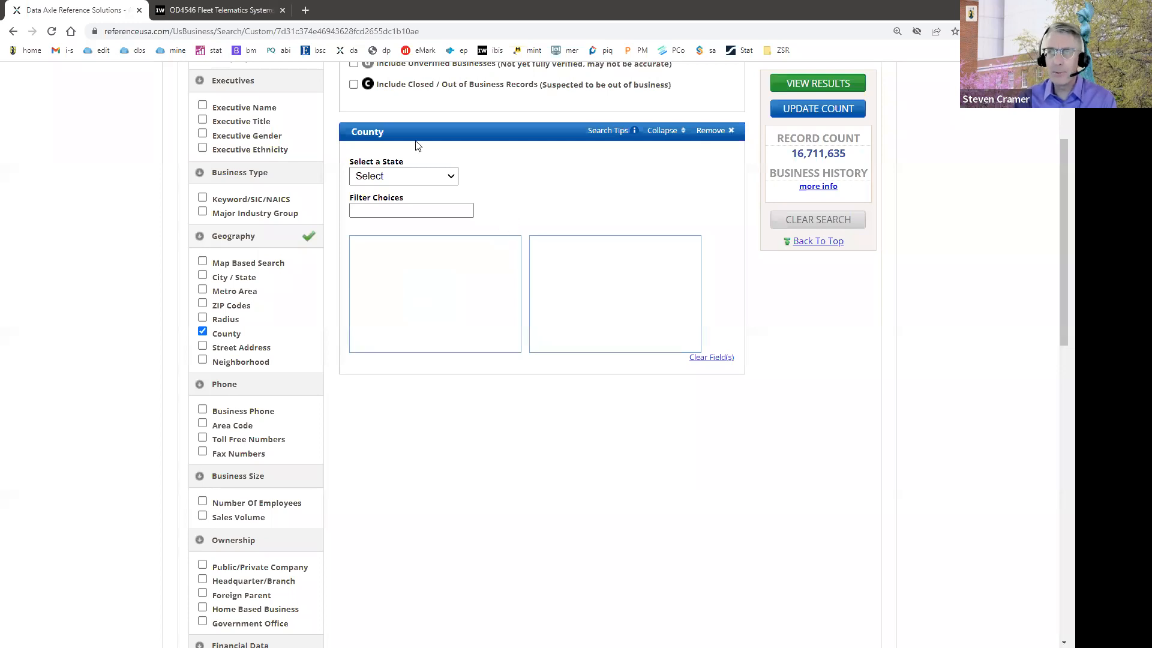
{"action": "left_click", "coordinate": [429, 177]}
{"action": "scroll", "coordinate": [414, 228], "scroll_direction": "down", "scroll_amount": 7}
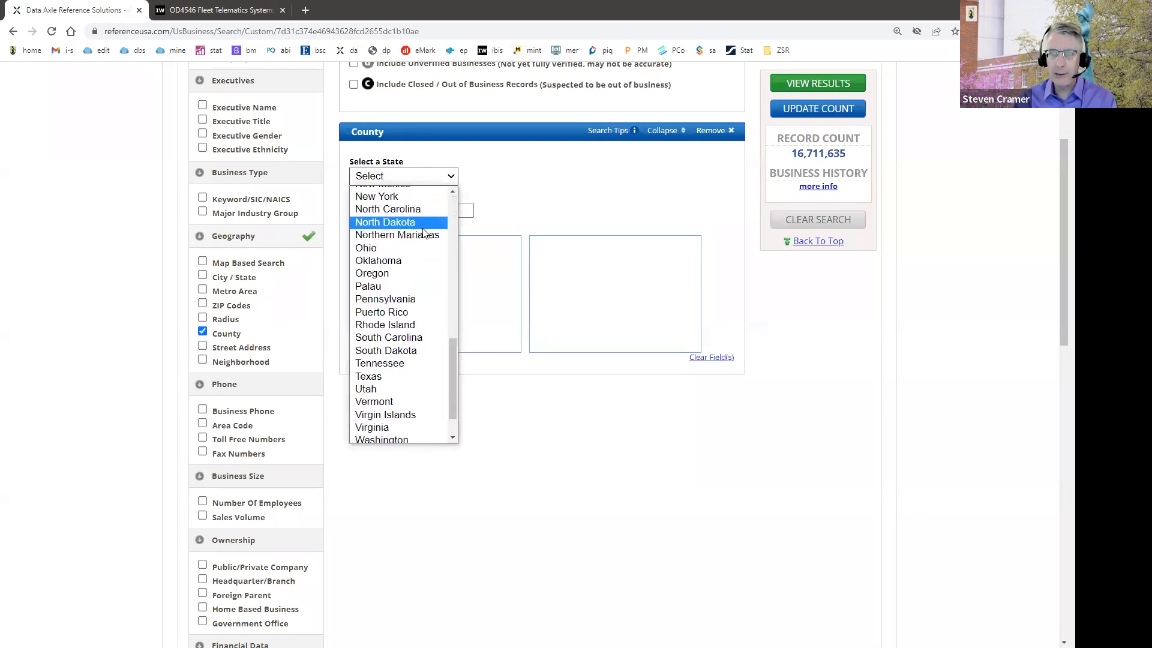
{"action": "left_click", "coordinate": [407, 207]}
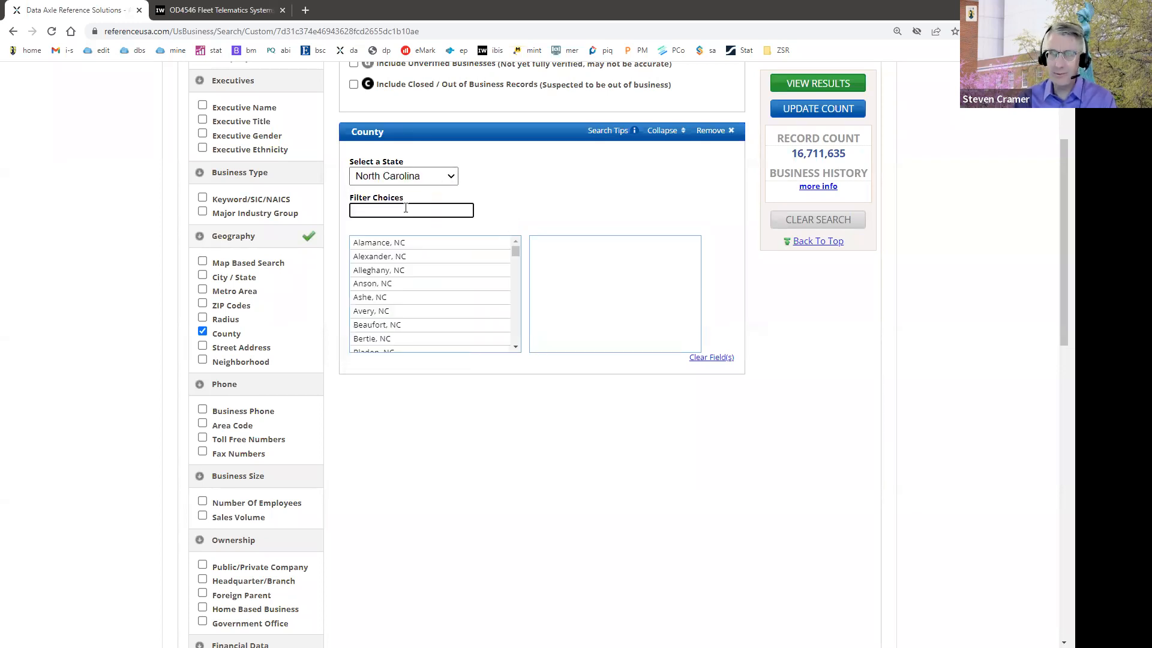
{"action": "type", "text": "gui"}
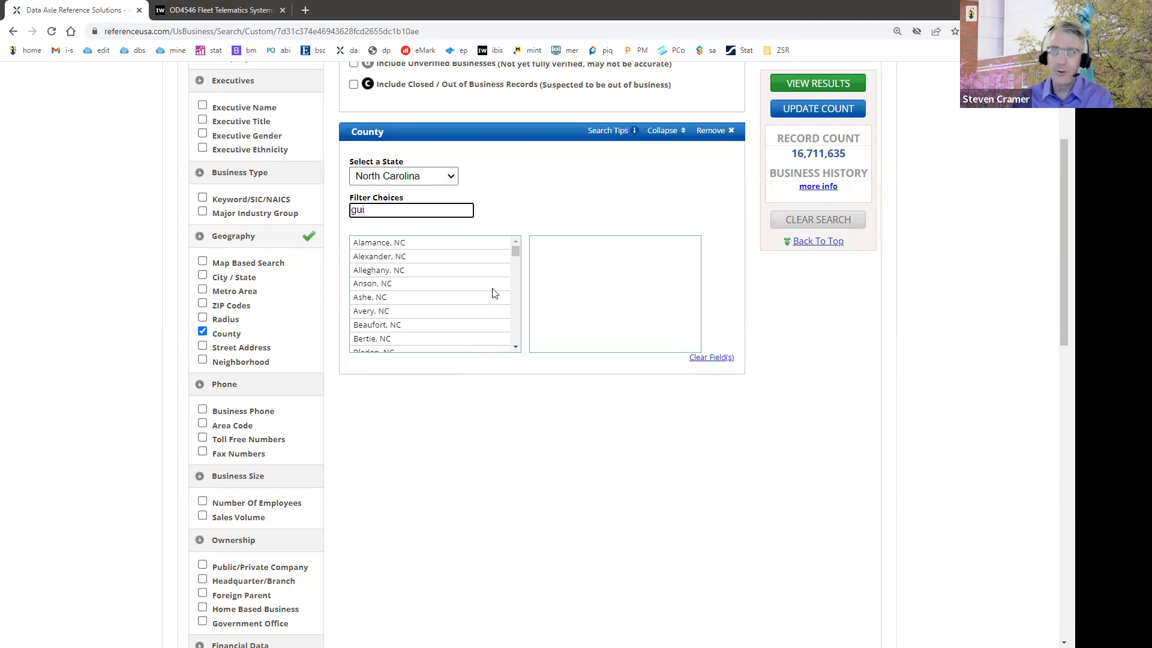
{"action": "left_click", "coordinate": [401, 243]}
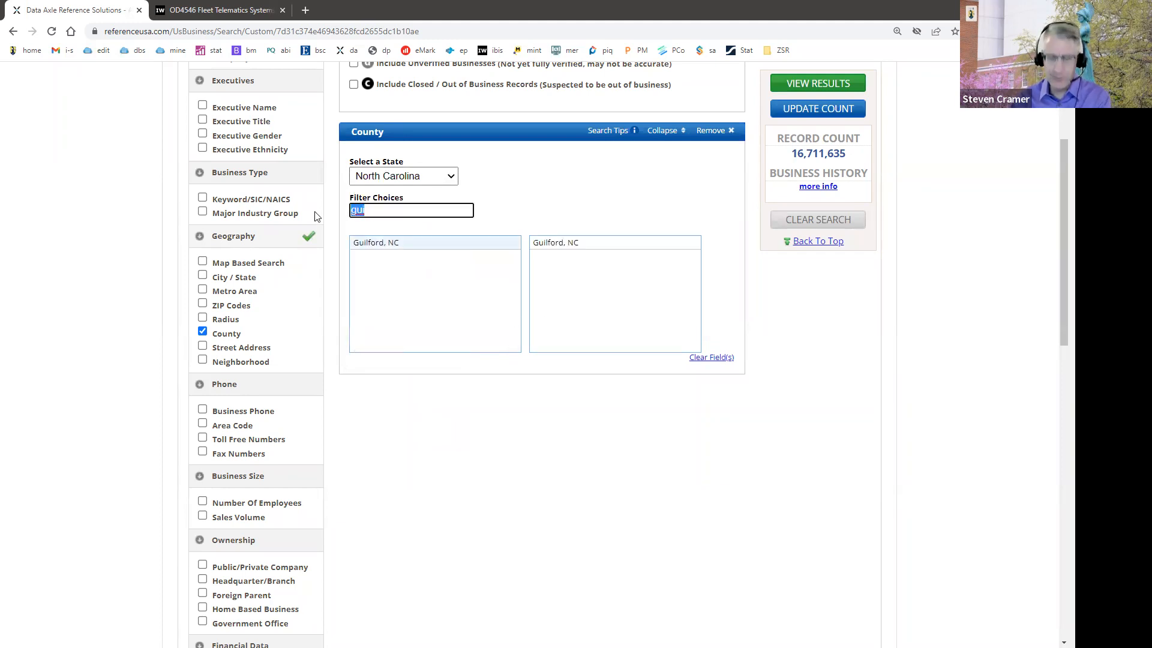
{"action": "type", "text": "for"}
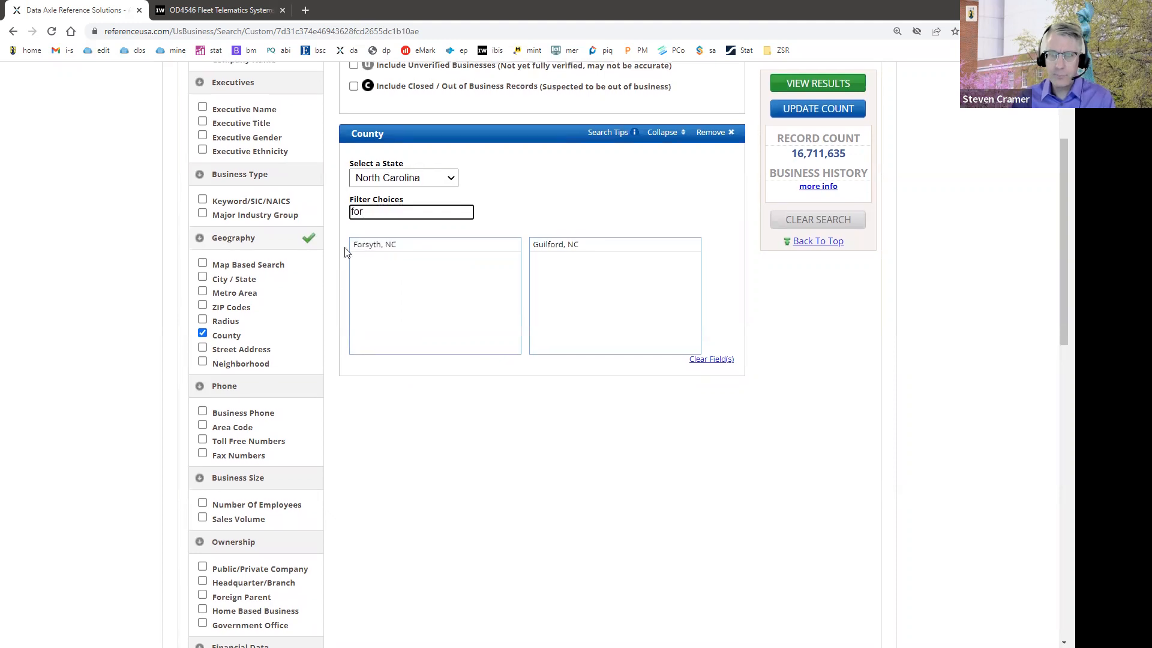
{"action": "left_click", "coordinate": [370, 246]}
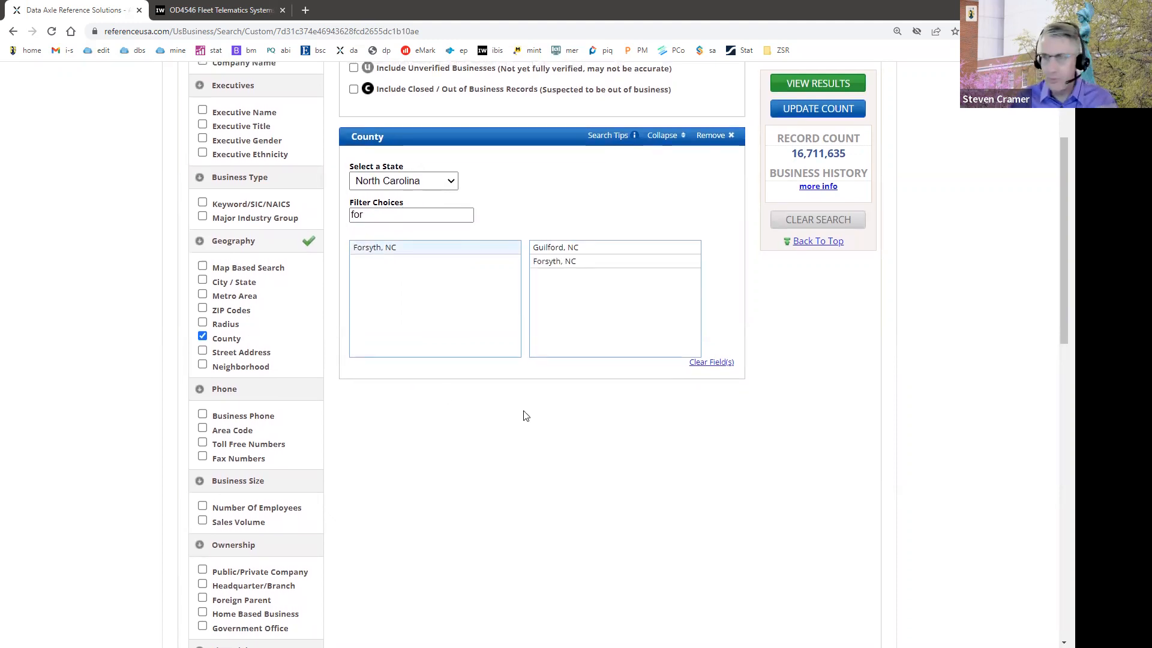
Step: Add a Keyword/SIC/NAICS filter, search for "tattoo" and select the SIC code 729943 - Tattooing
{"action": "scroll", "coordinate": [546, 419], "scroll_direction": "down", "scroll_amount": 2}
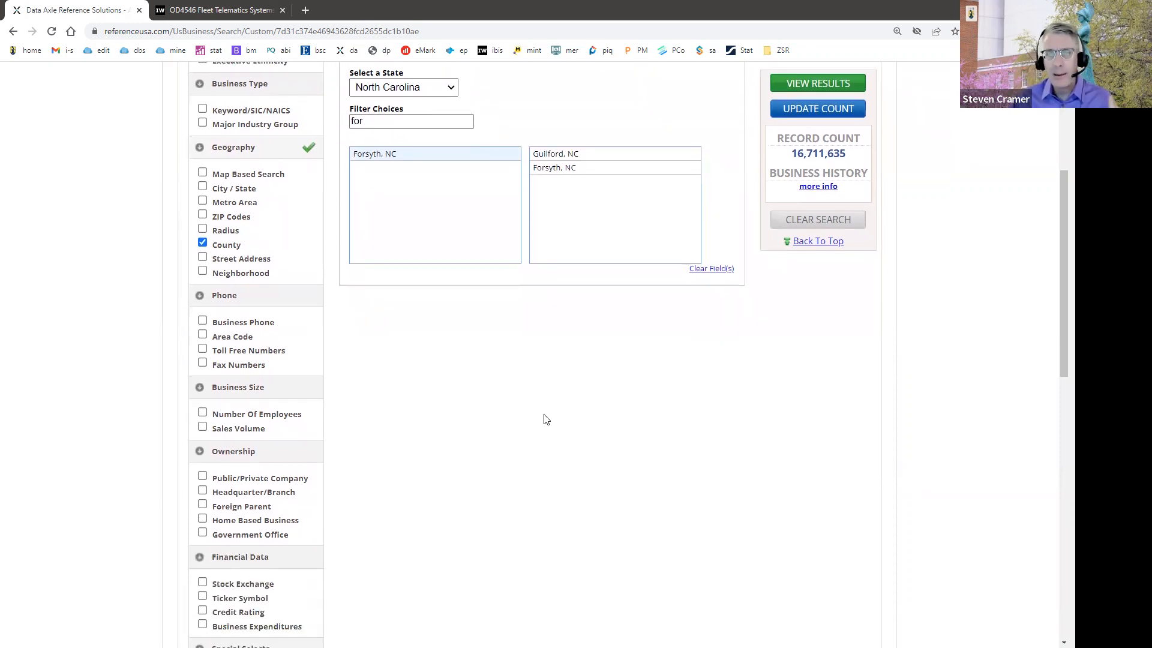
{"action": "scroll", "coordinate": [546, 419], "scroll_direction": "up", "scroll_amount": 3}
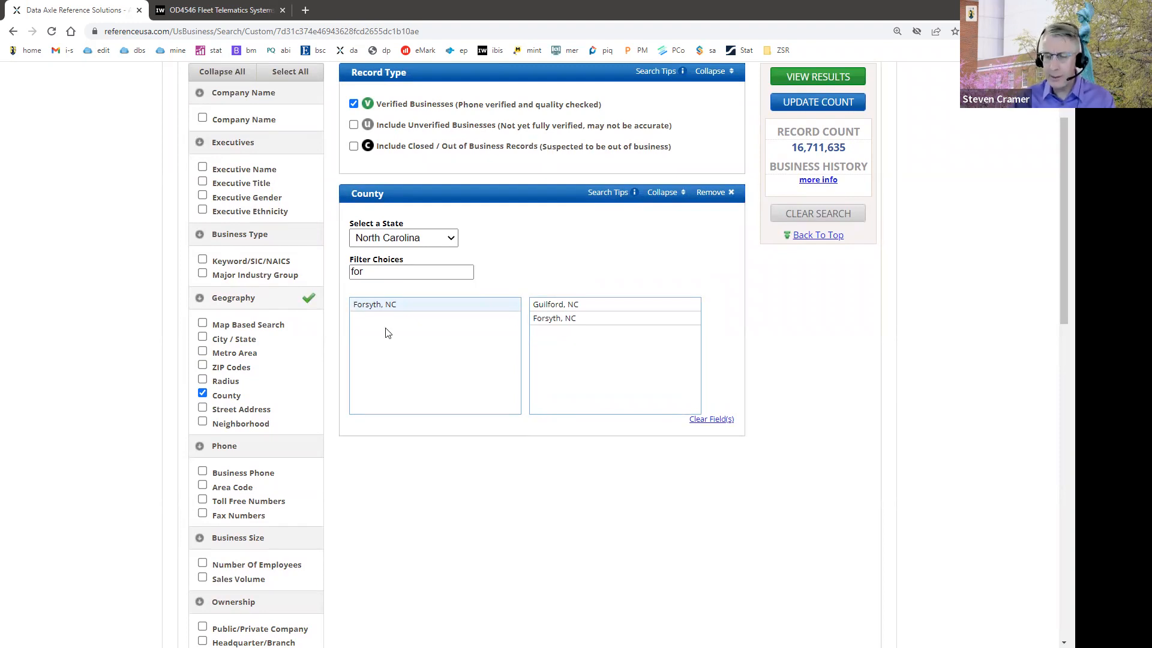
{"action": "left_click", "coordinate": [213, 261]}
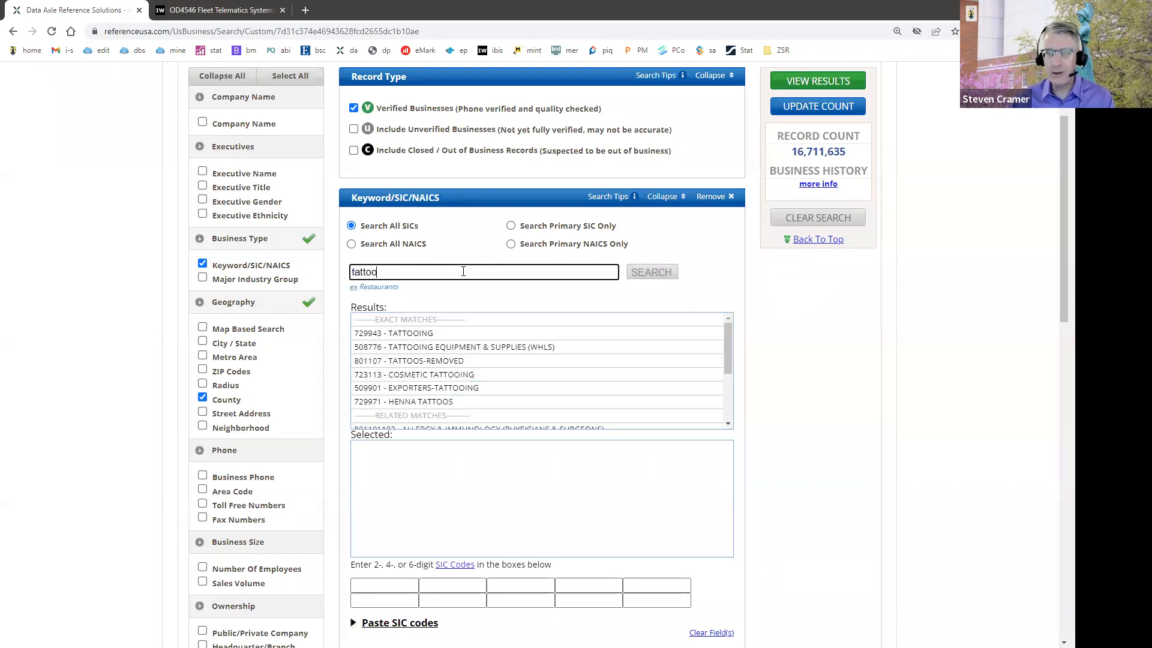
{"action": "left_click", "coordinate": [410, 333]}
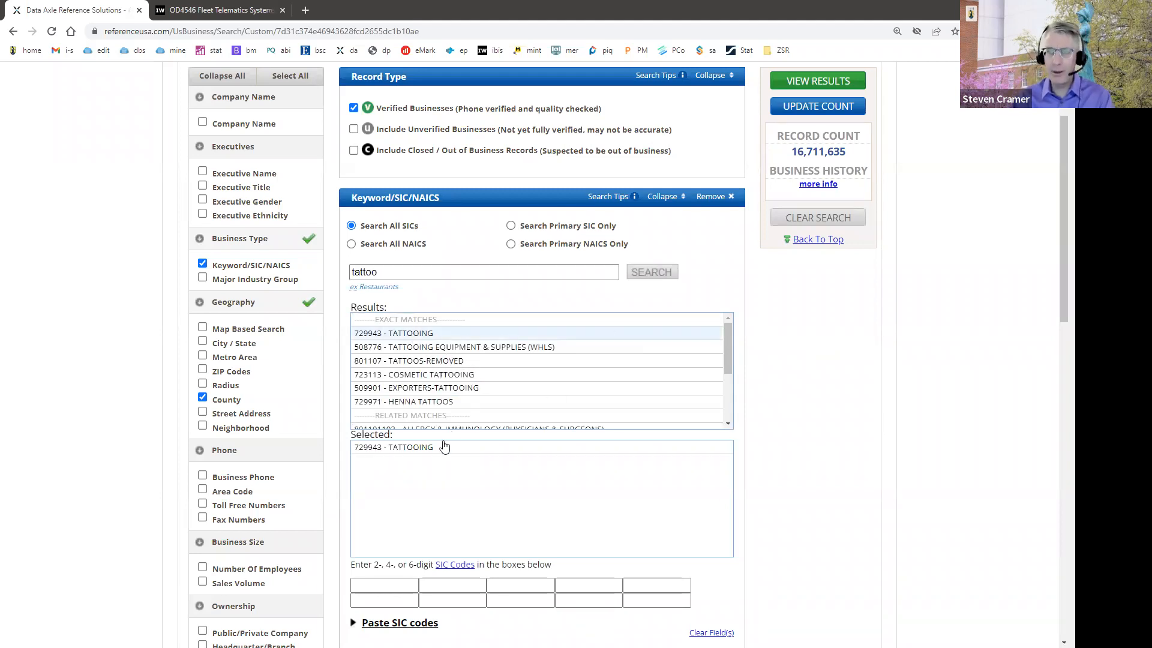
Step: Update the record count for the tattooing search and view its results
{"action": "left_click", "coordinate": [800, 108]}
{"action": "scroll", "coordinate": [787, 343], "scroll_direction": "up", "scroll_amount": 2}
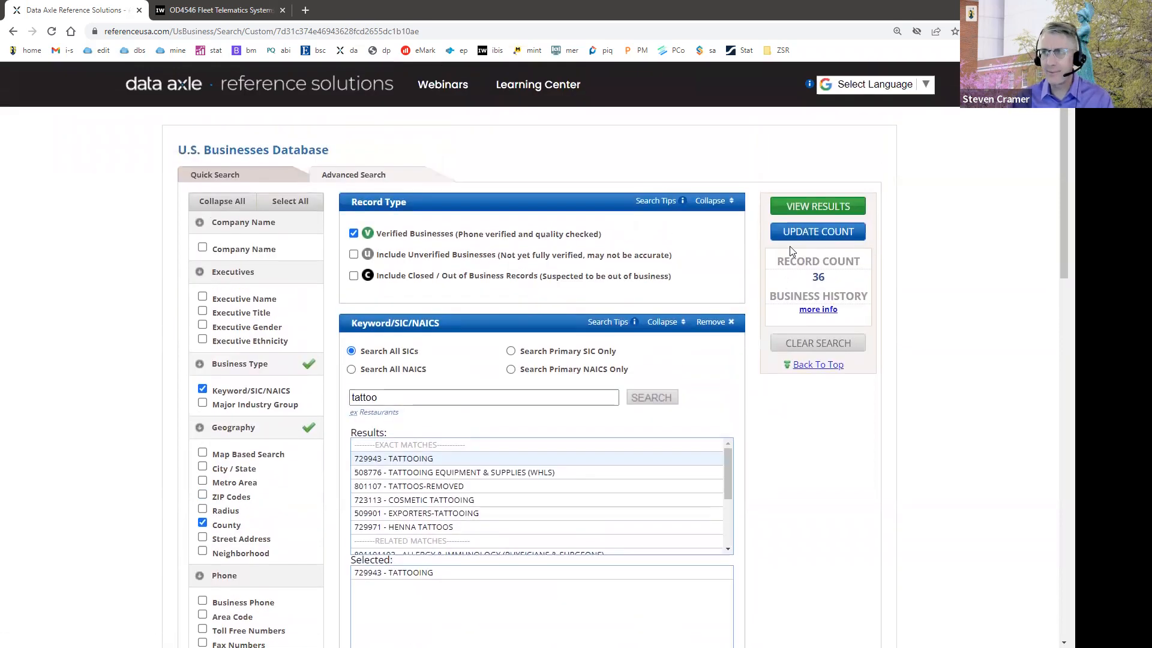
{"action": "left_click", "coordinate": [804, 209]}
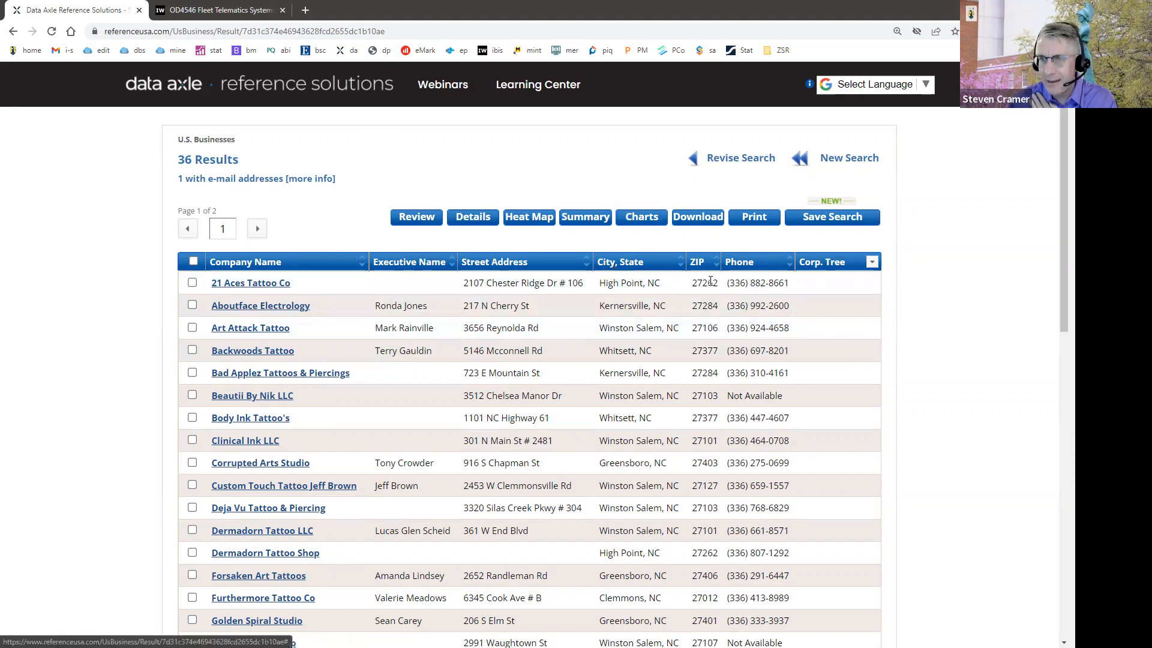
Step: Replace the Corp. Tree column with Sales and sort the tattoo businesses by sales, highest first
{"action": "left_click", "coordinate": [872, 265]}
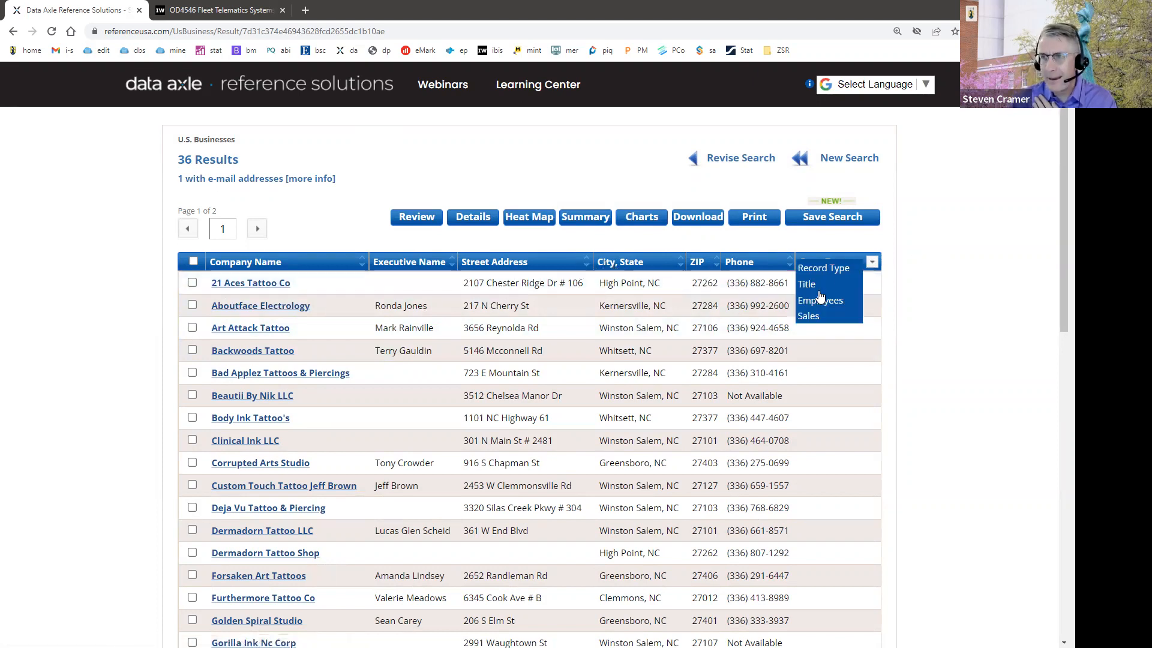
{"action": "left_click", "coordinate": [808, 309]}
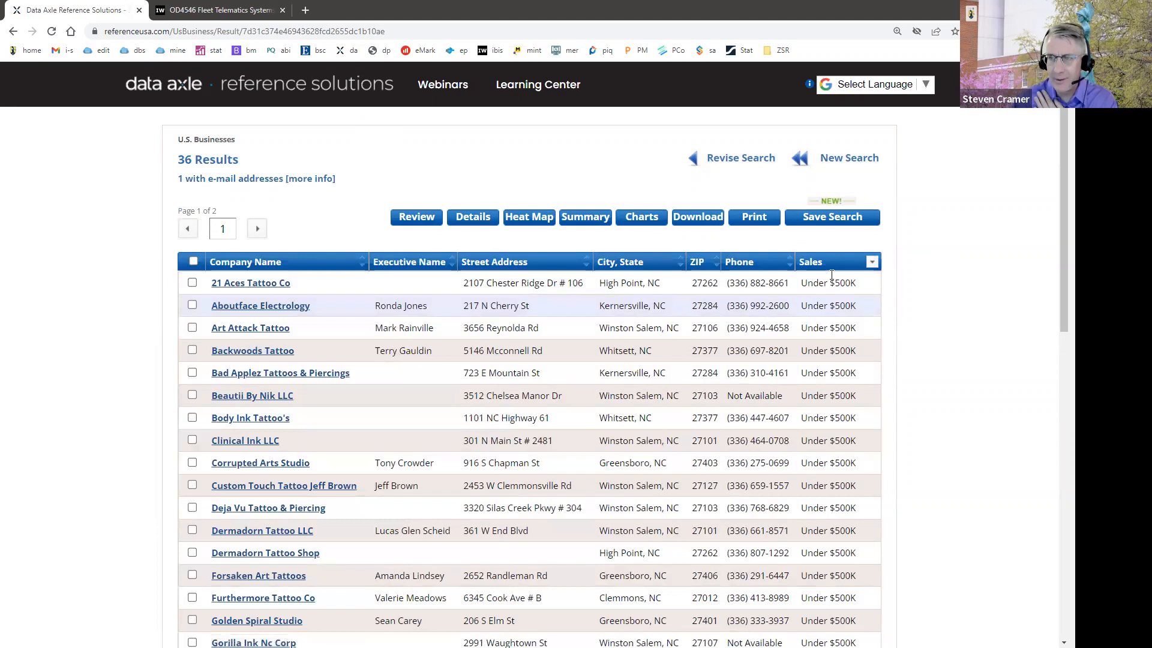
{"action": "left_click", "coordinate": [807, 263]}
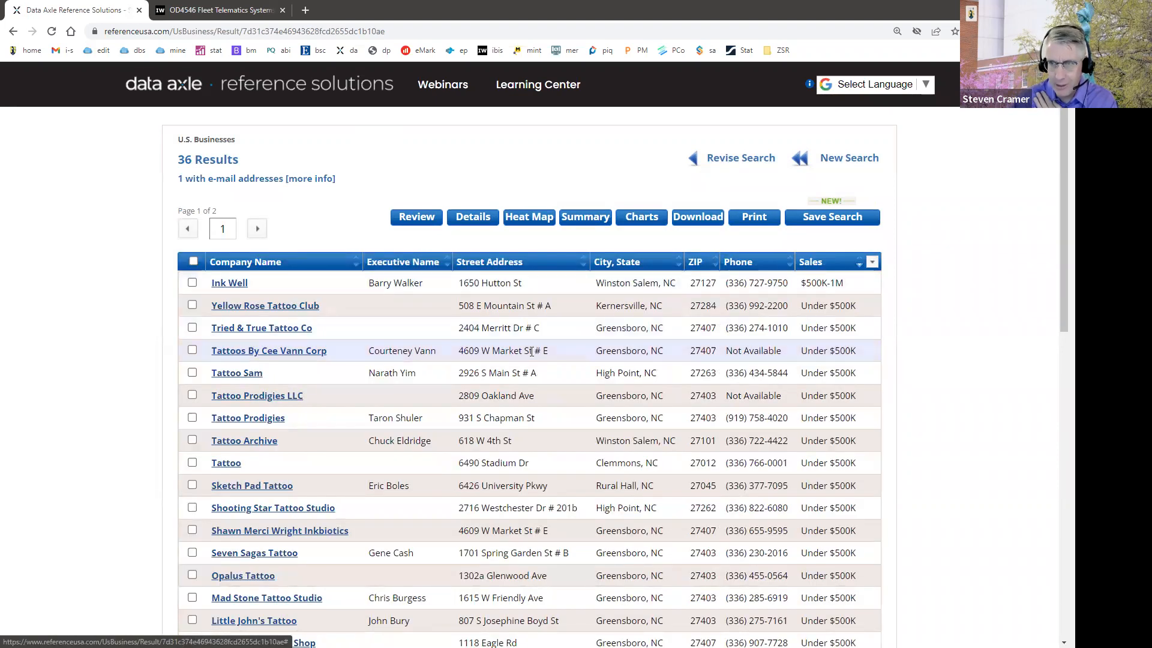
Step: Select all businesses on the first results page and look over the list
{"action": "left_click", "coordinate": [192, 260]}
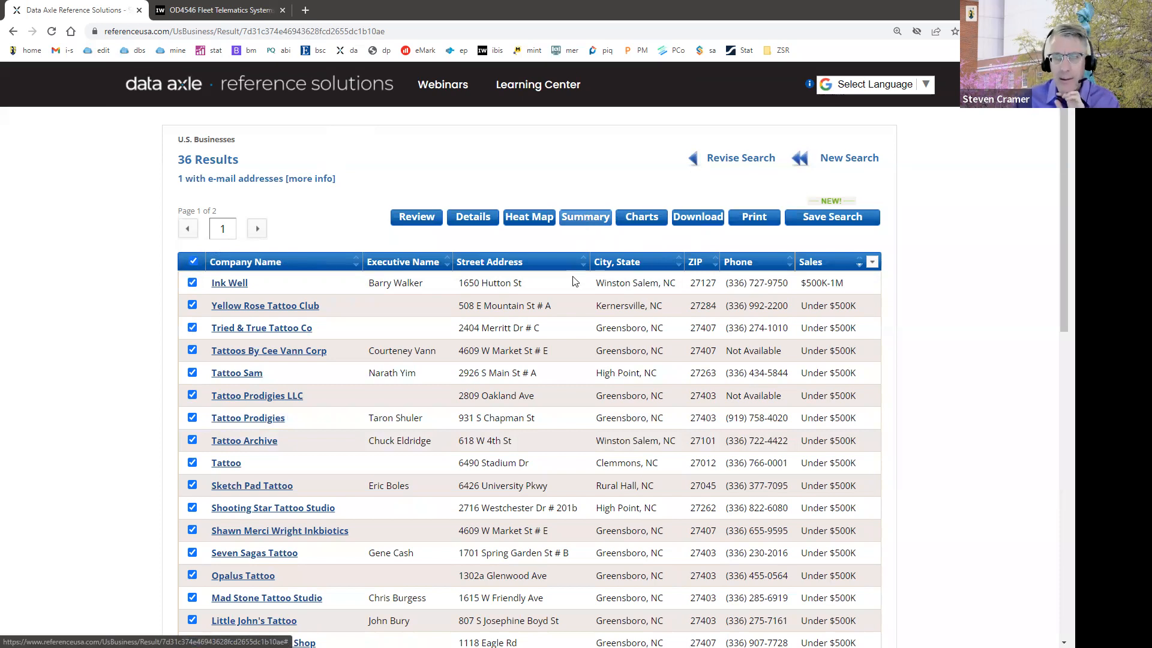
{"action": "scroll", "coordinate": [585, 276], "scroll_direction": "down", "scroll_amount": 2}
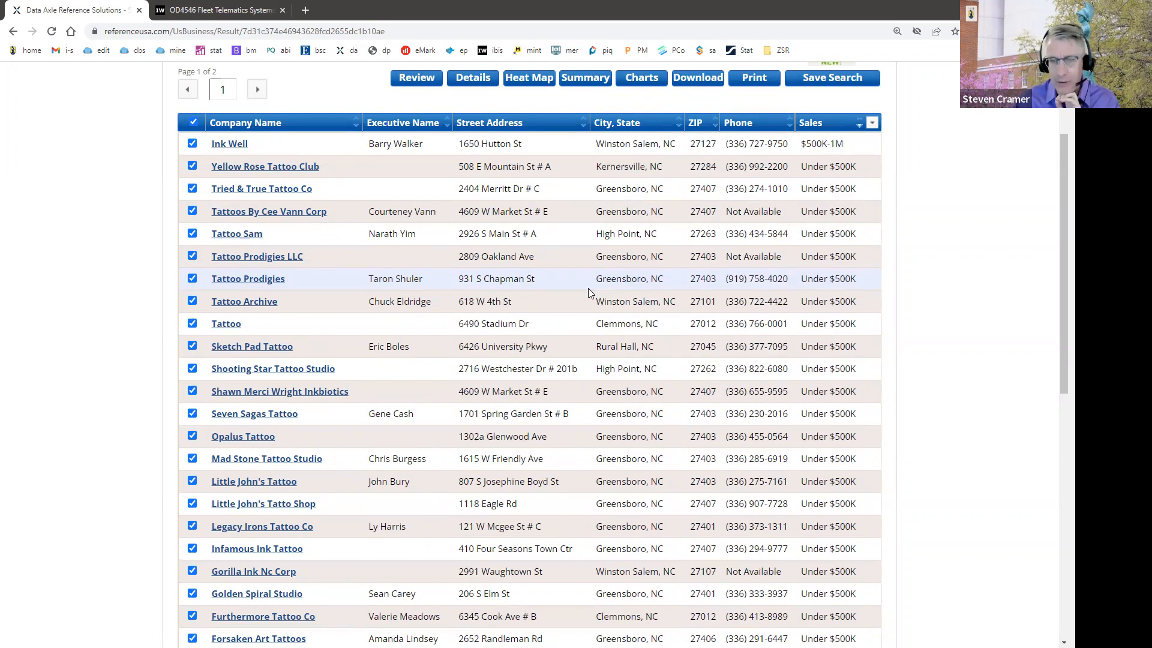
{"action": "scroll", "coordinate": [588, 289], "scroll_direction": "up", "scroll_amount": 2}
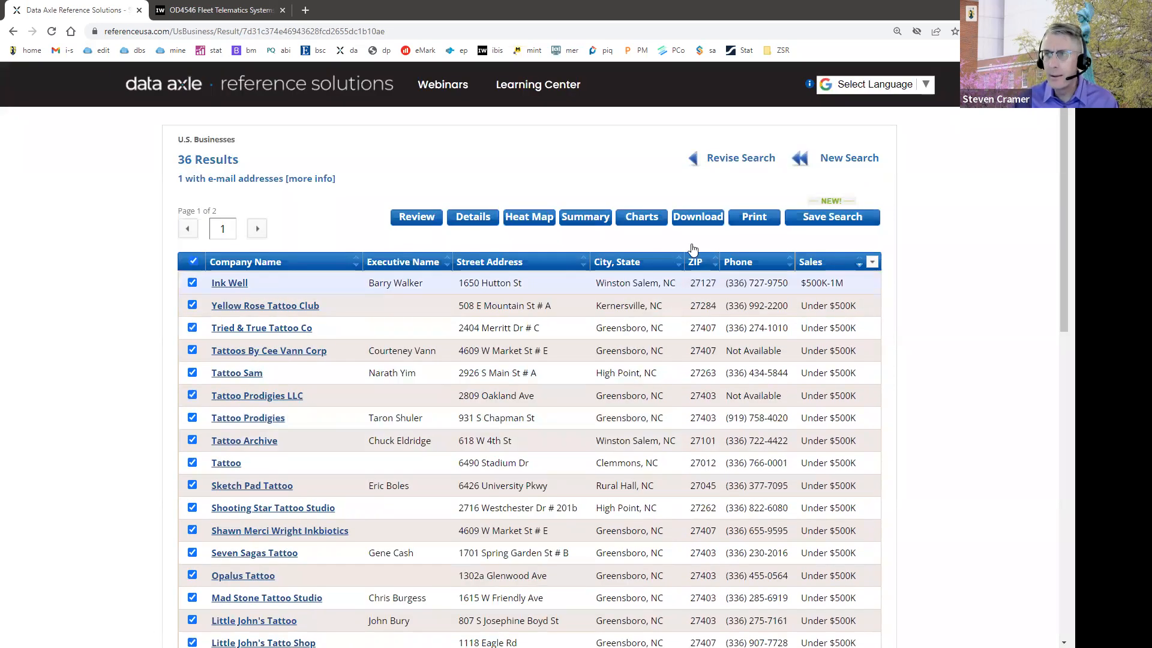
Step: Revise the search by replacing the Keyword/SIC/NAICS filter with a Major Industry Group filter
{"action": "left_click", "coordinate": [730, 160]}
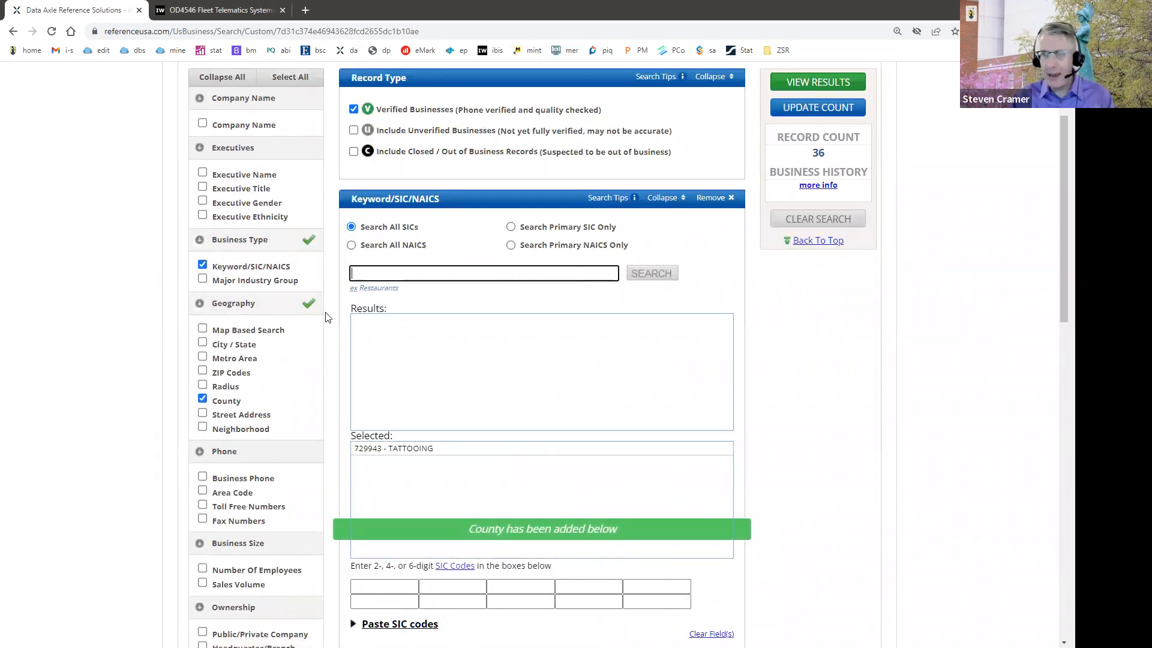
{"action": "left_click", "coordinate": [203, 265]}
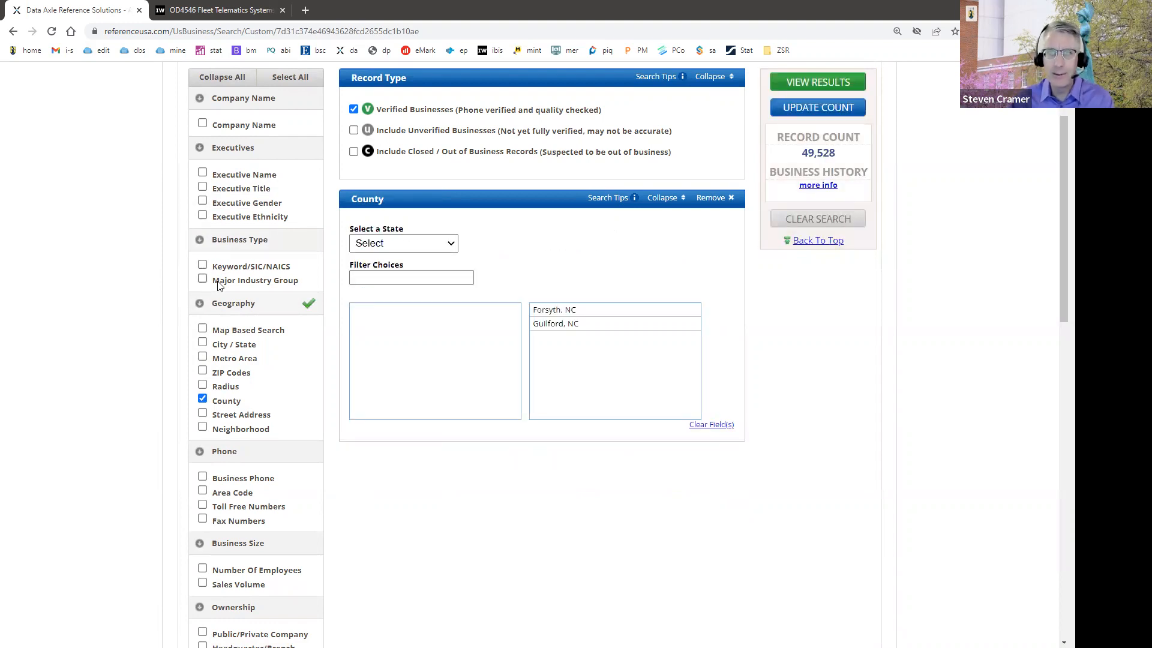
{"action": "left_click", "coordinate": [202, 278]}
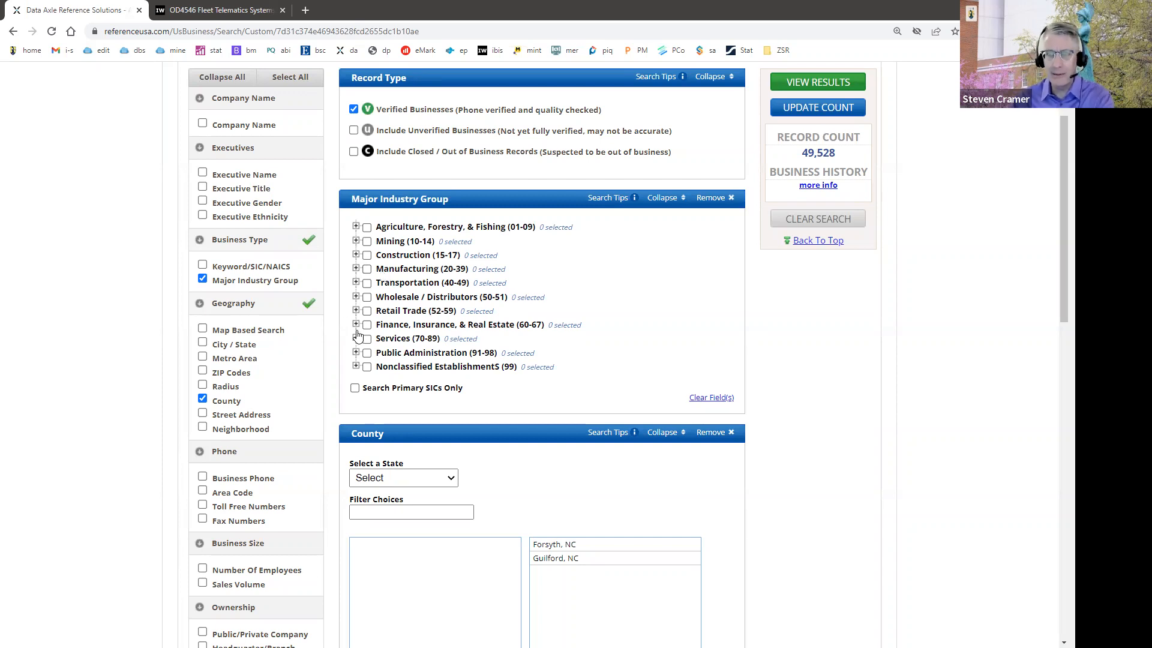
Step: Within Retail Trade's Apparel & Accessory Stores, include 5621 Womens Clothing Stores and 5632 Womens Accessory & Specialty Stores, and expand both groups
{"action": "left_click", "coordinate": [355, 311]}
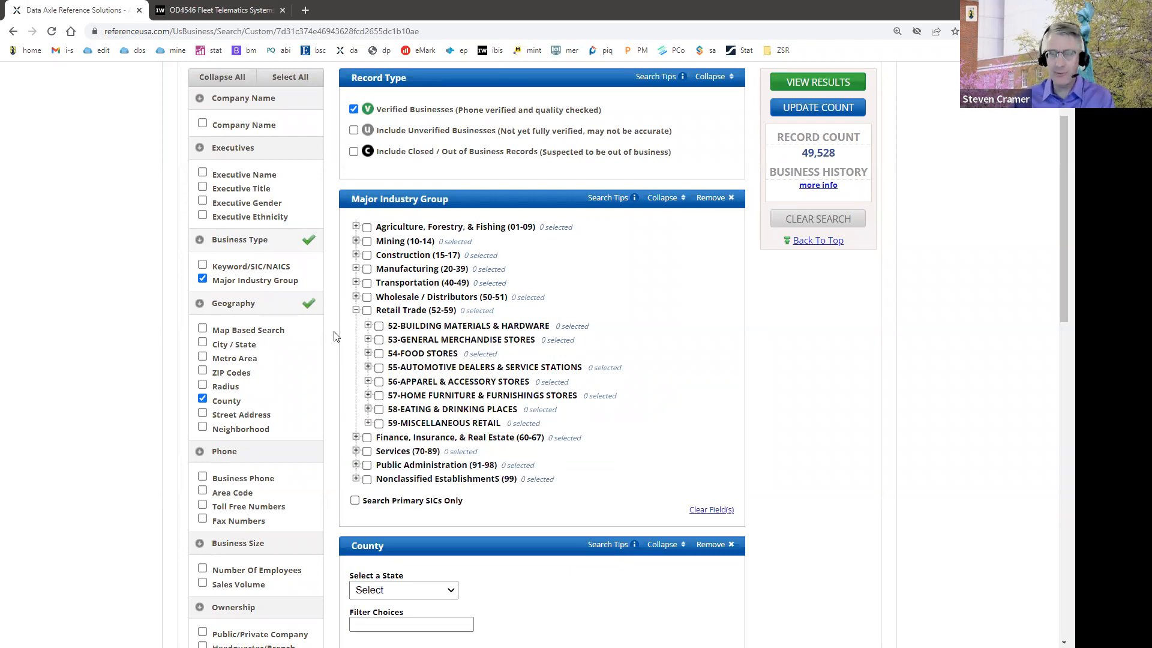
{"action": "left_click", "coordinate": [367, 381]}
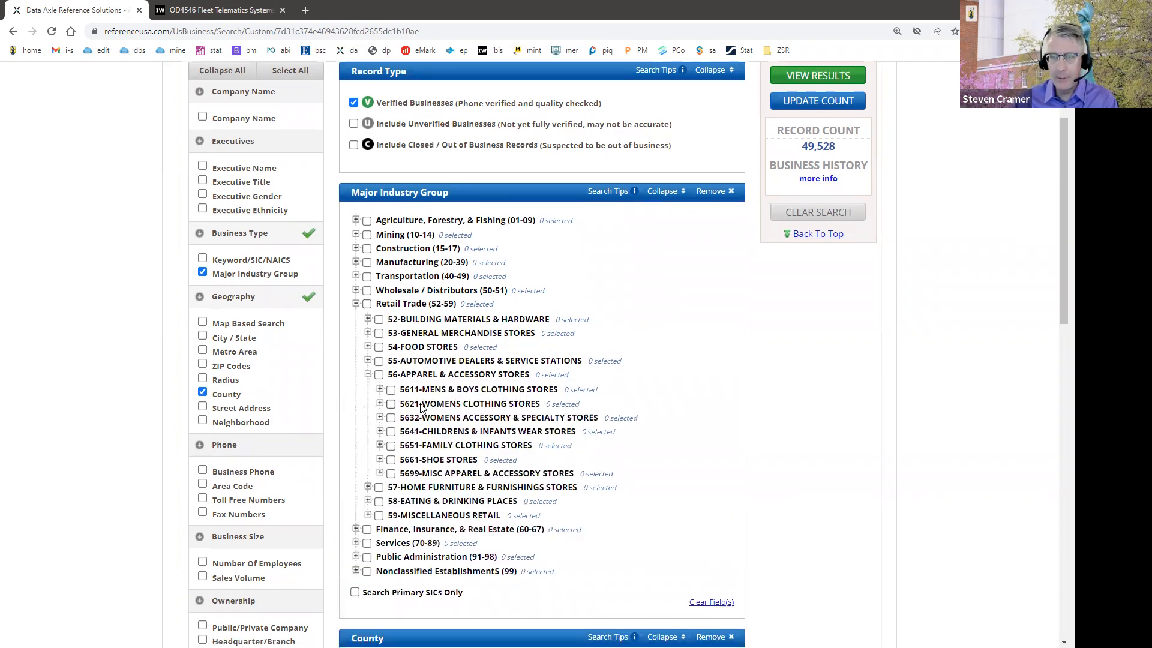
{"action": "scroll", "coordinate": [422, 408], "scroll_direction": "down", "scroll_amount": 2}
{"action": "left_click", "coordinate": [391, 305]}
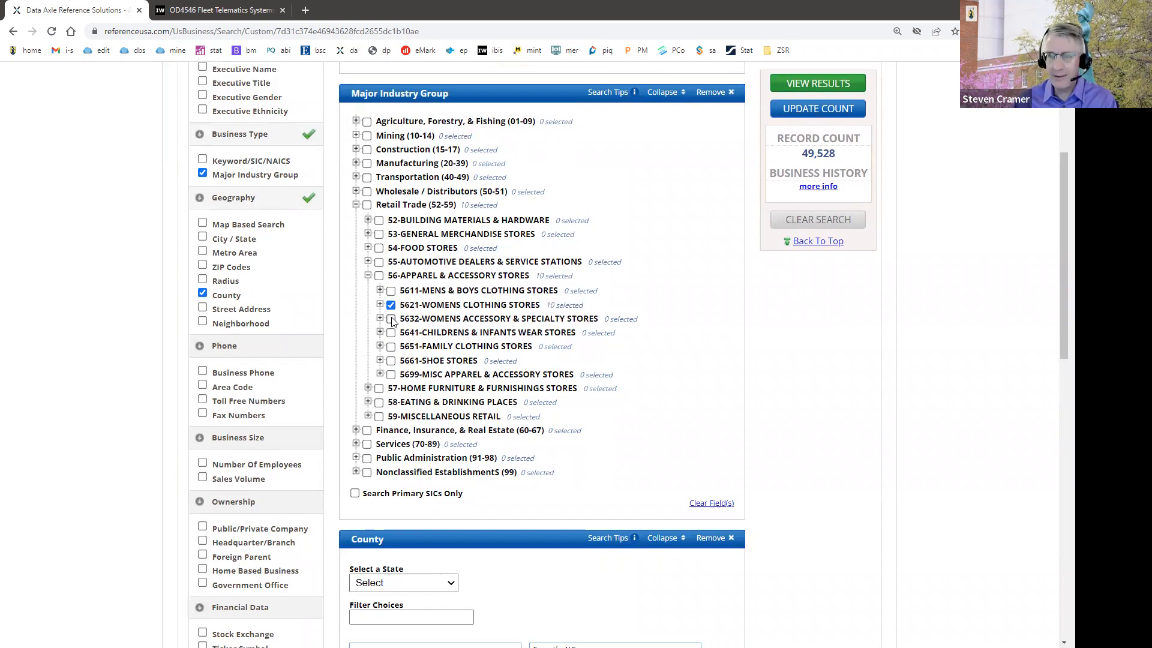
{"action": "left_click", "coordinate": [390, 319]}
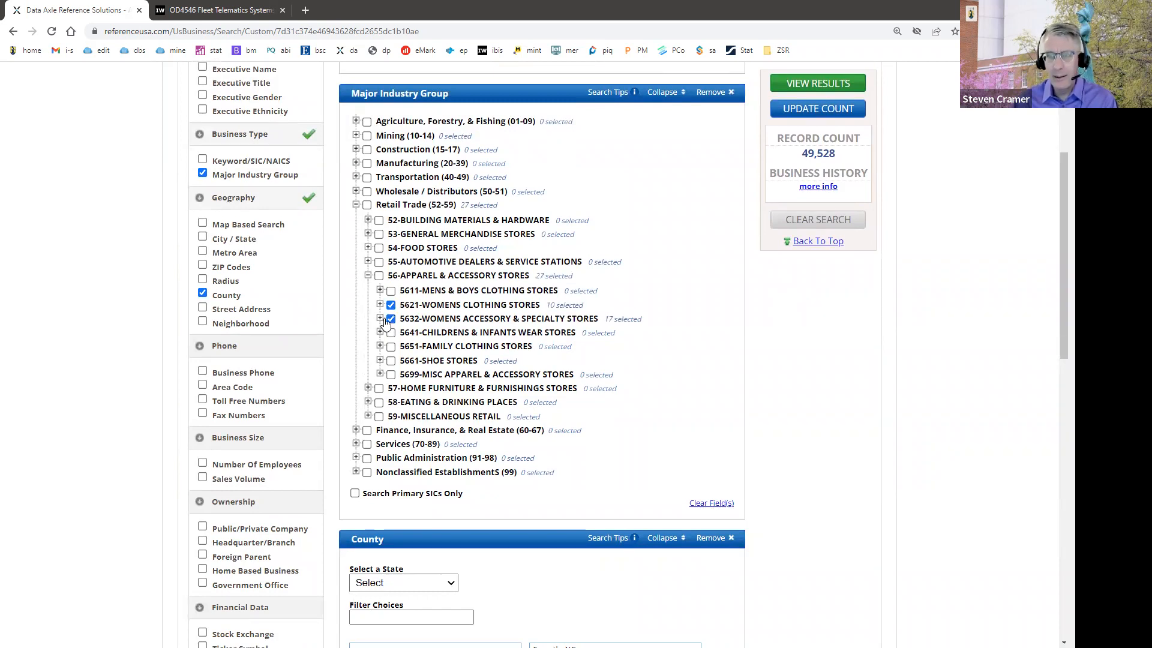
{"action": "left_click", "coordinate": [381, 318]}
{"action": "left_click", "coordinate": [380, 304]}
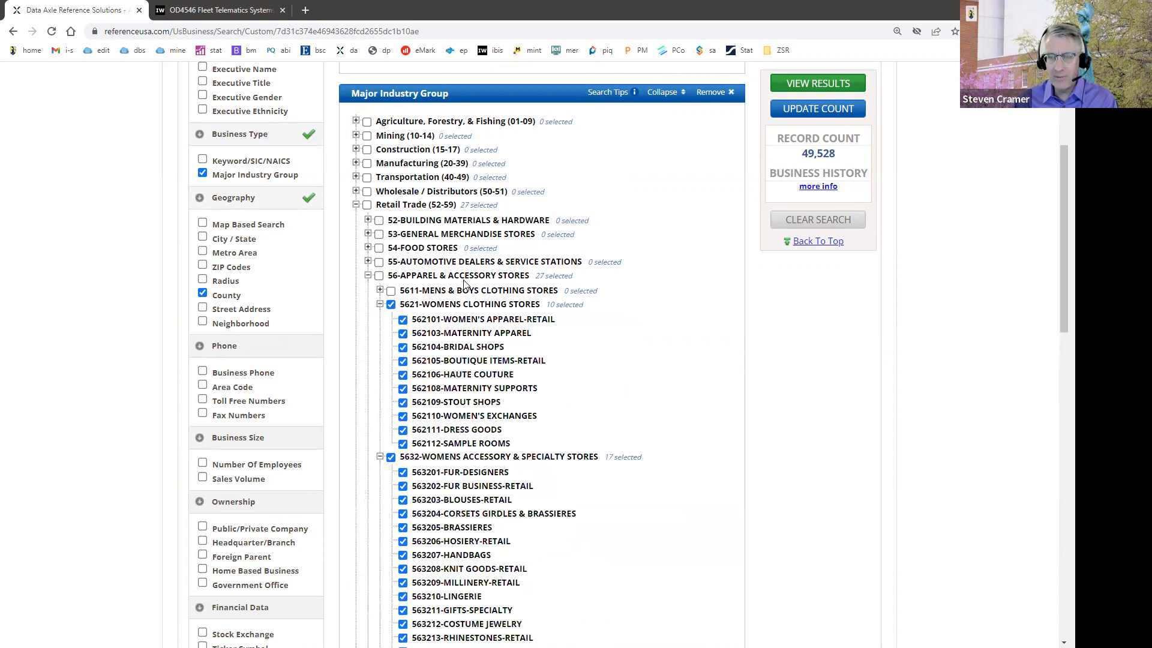
Step: Review the included women's clothing and accessory codes, update the record count and view the results
{"action": "scroll", "coordinate": [434, 360], "scroll_direction": "down", "scroll_amount": 4}
{"action": "scroll", "coordinate": [440, 249], "scroll_direction": "up", "scroll_amount": 3}
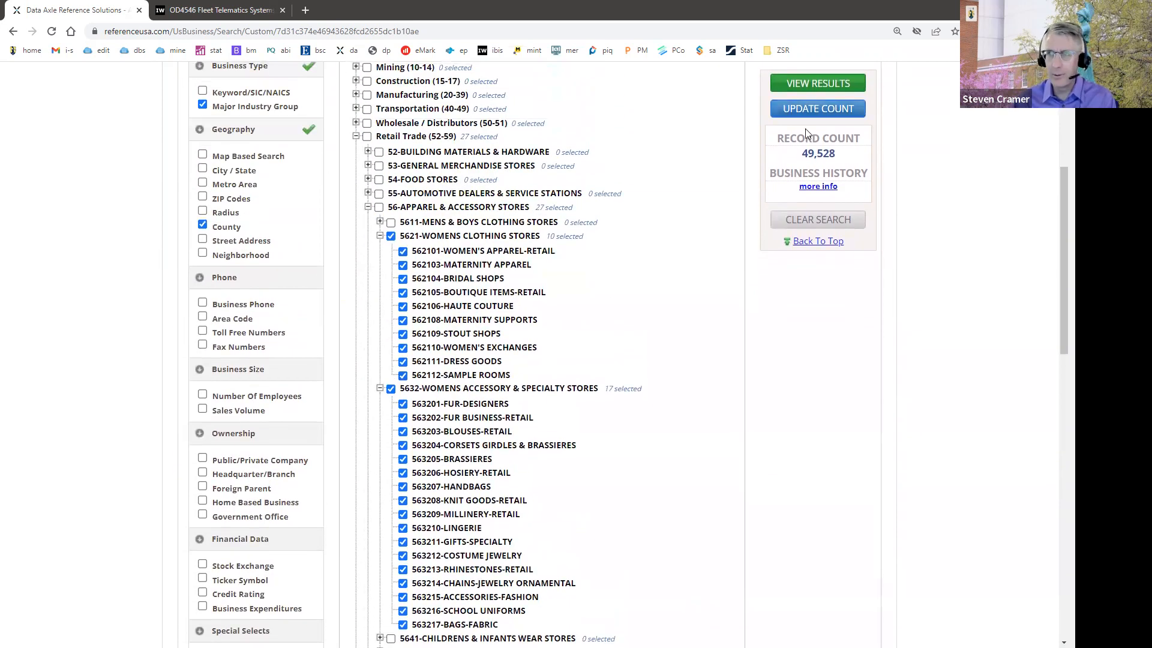
{"action": "left_click", "coordinate": [806, 109]}
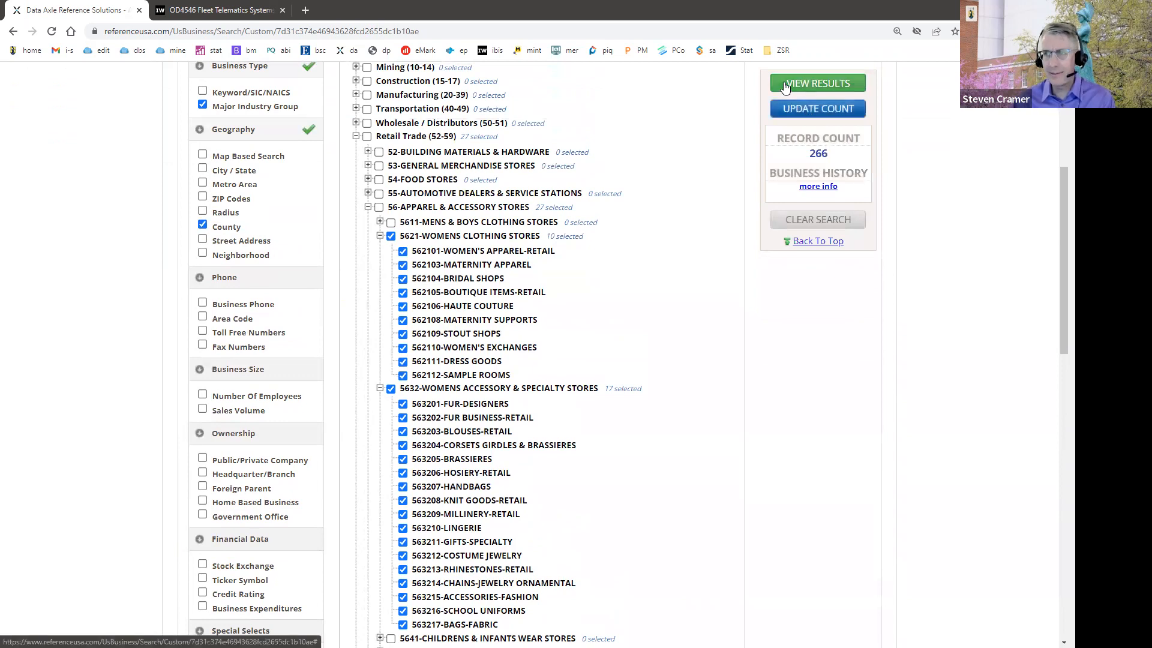
{"action": "left_click", "coordinate": [785, 90]}
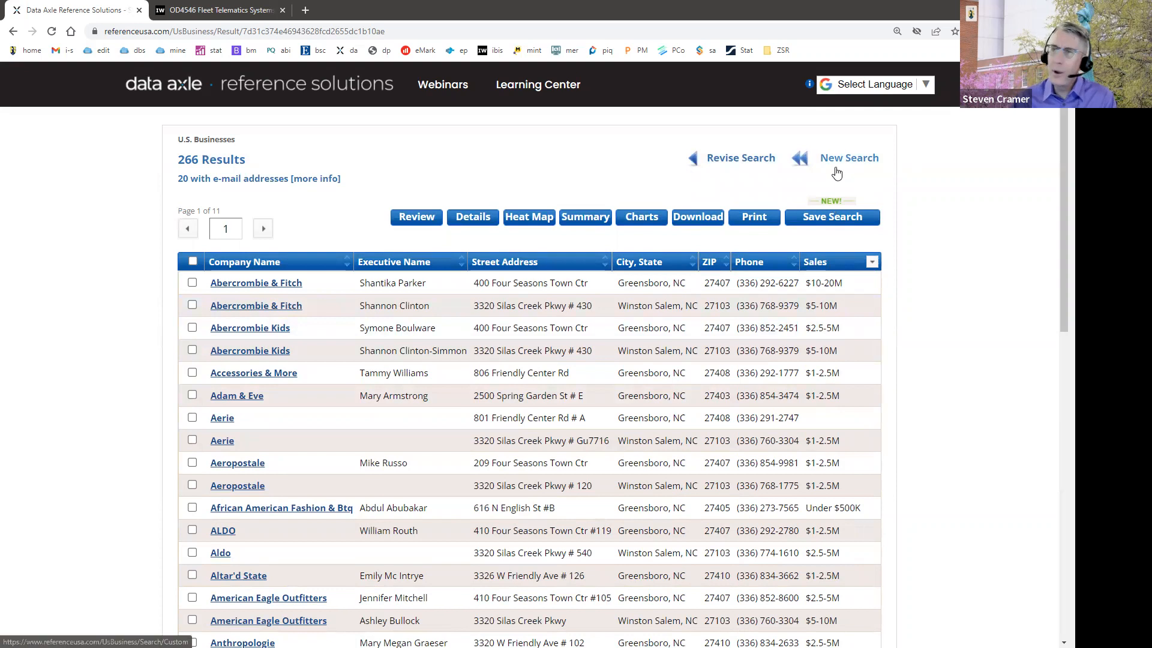
Step: Start a new search in the U.S. Businesses Database and switch to Quick Search
{"action": "left_click", "coordinate": [825, 160]}
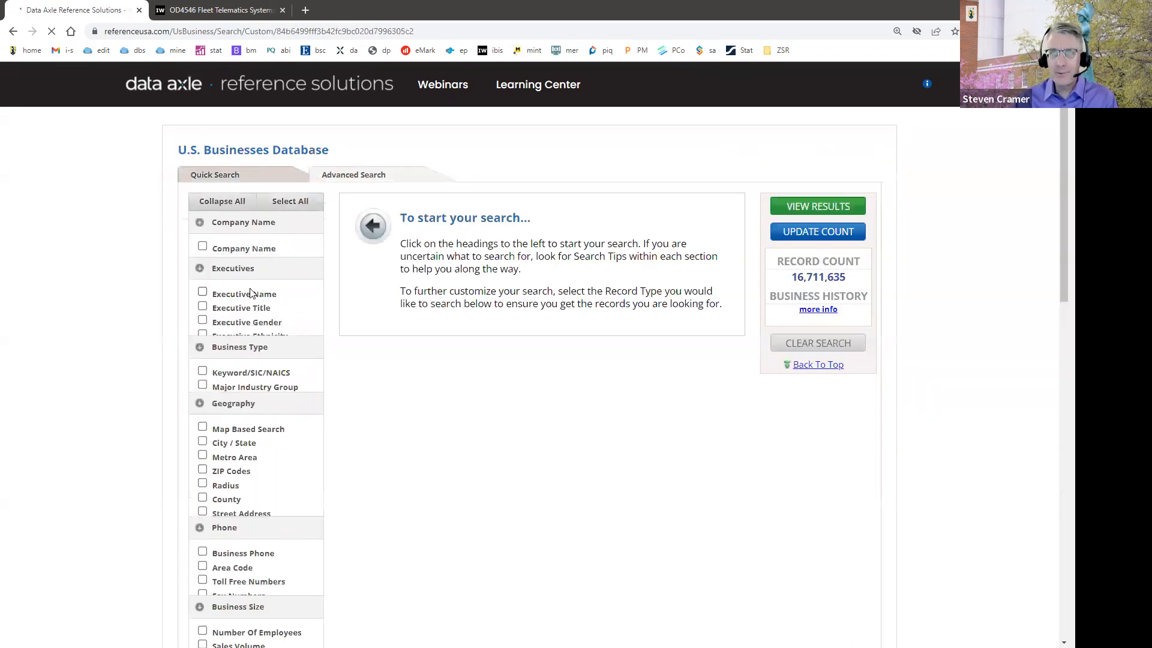
{"action": "left_click", "coordinate": [224, 175]}
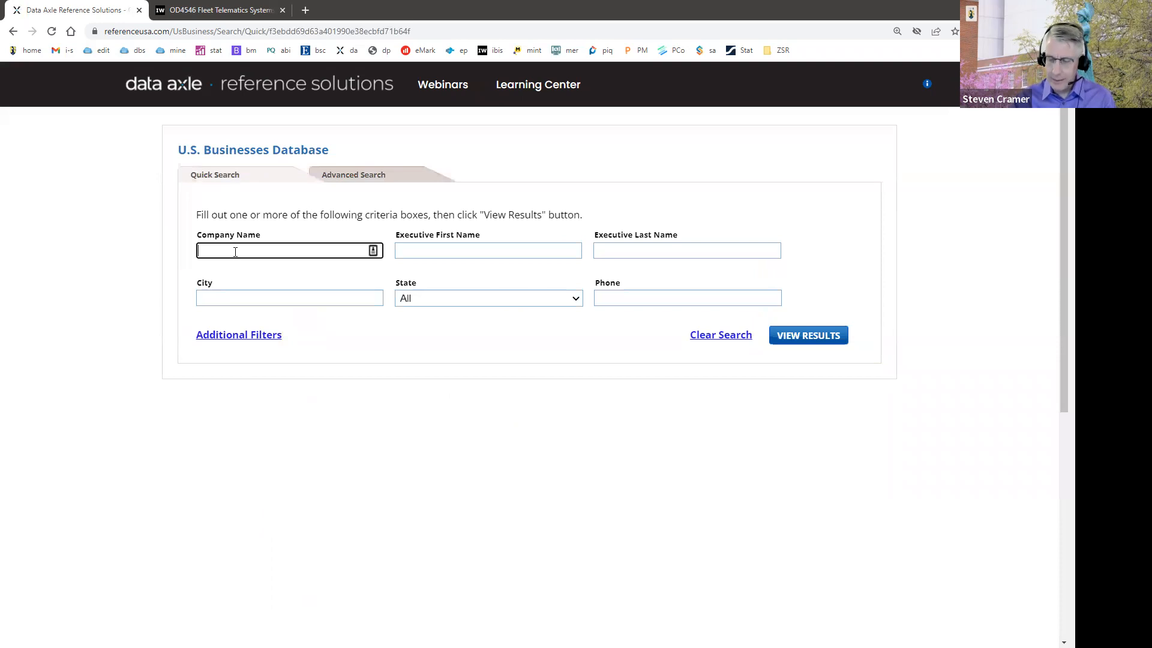
Step: Run a quick search for company name "haeco americas" in the city of Greensboro, state North Carolina, and view the results
{"action": "type", "text": "har"}
{"action": "type", "text": "co"}
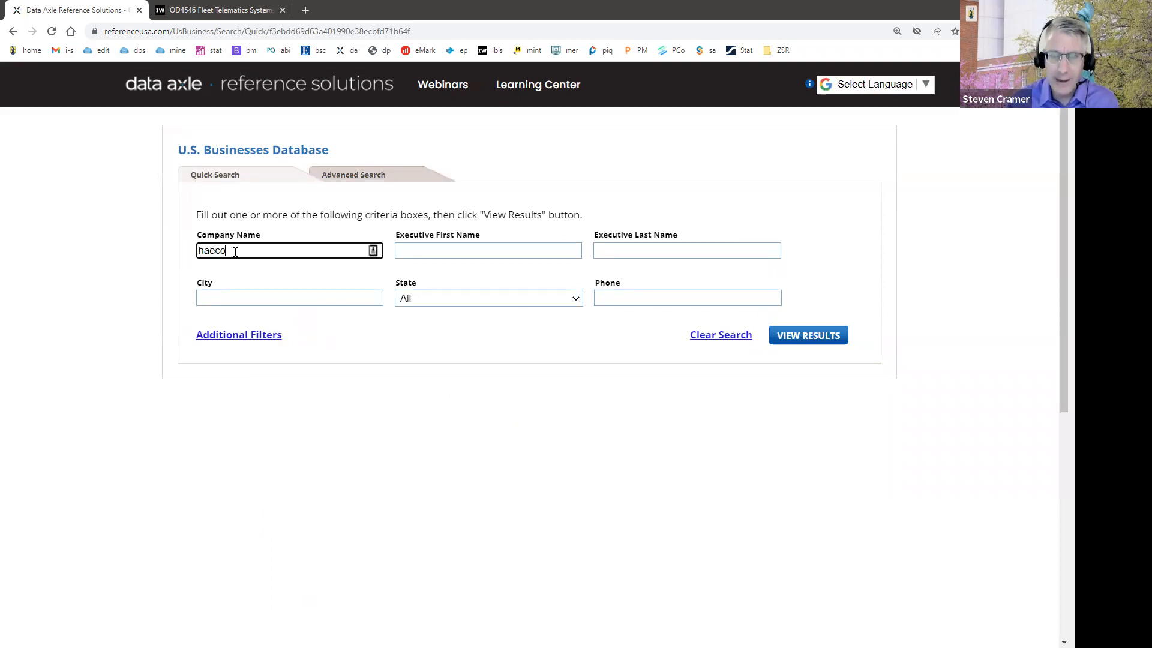
{"action": "type", "text": " americas"}
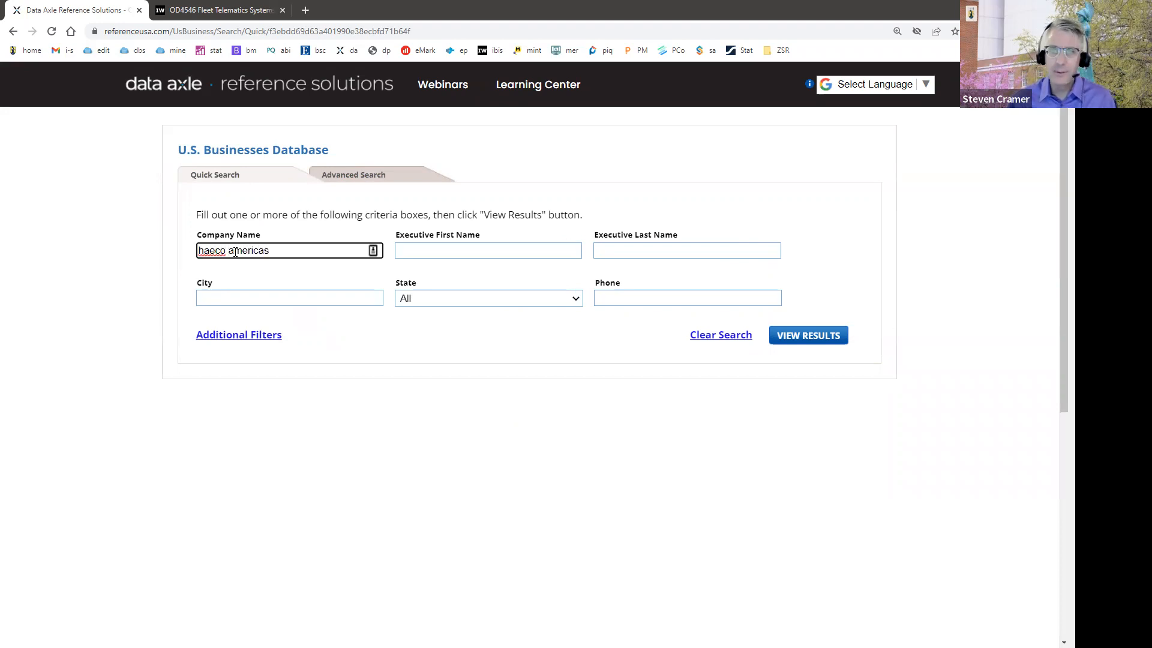
{"action": "left_click", "coordinate": [254, 296]}
{"action": "type", "text": "greensbor"}
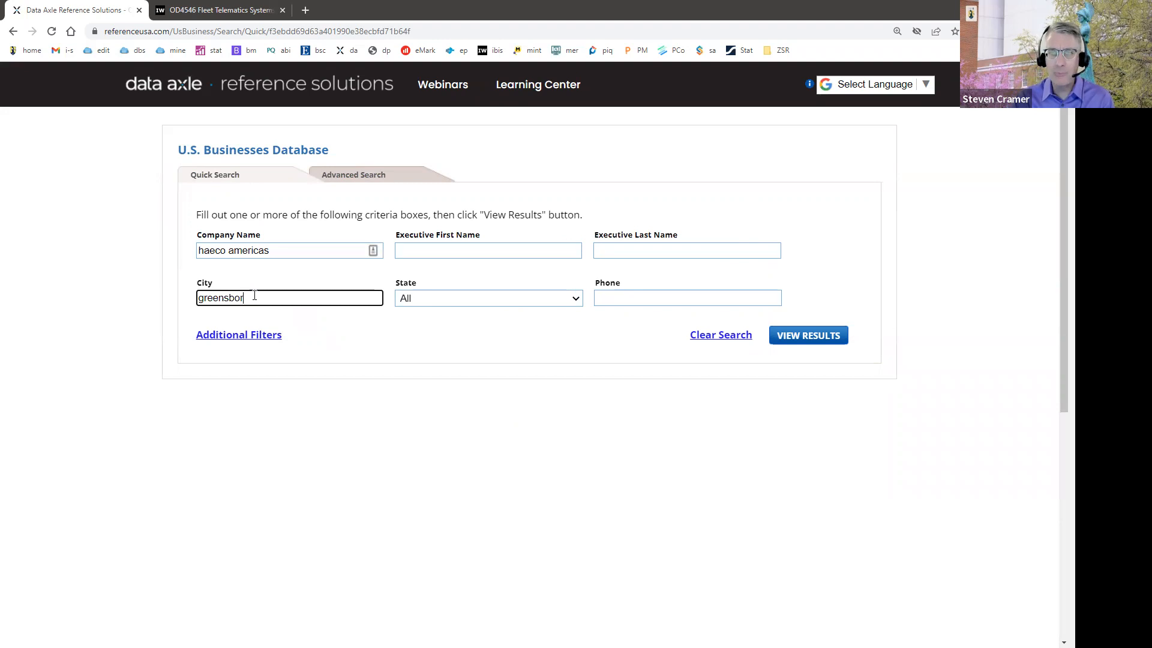
{"action": "type", "text": "o"}
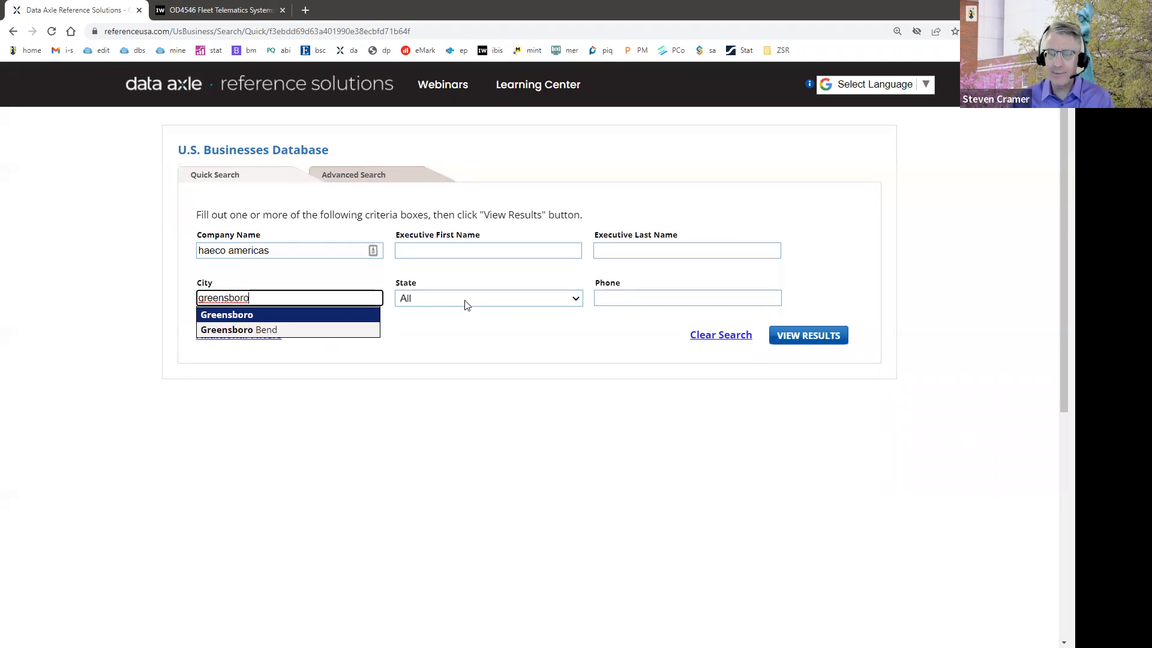
{"action": "left_click", "coordinate": [465, 300]}
{"action": "left_click_drag", "start_coordinate": [576, 364], "coordinate": [576, 449]}
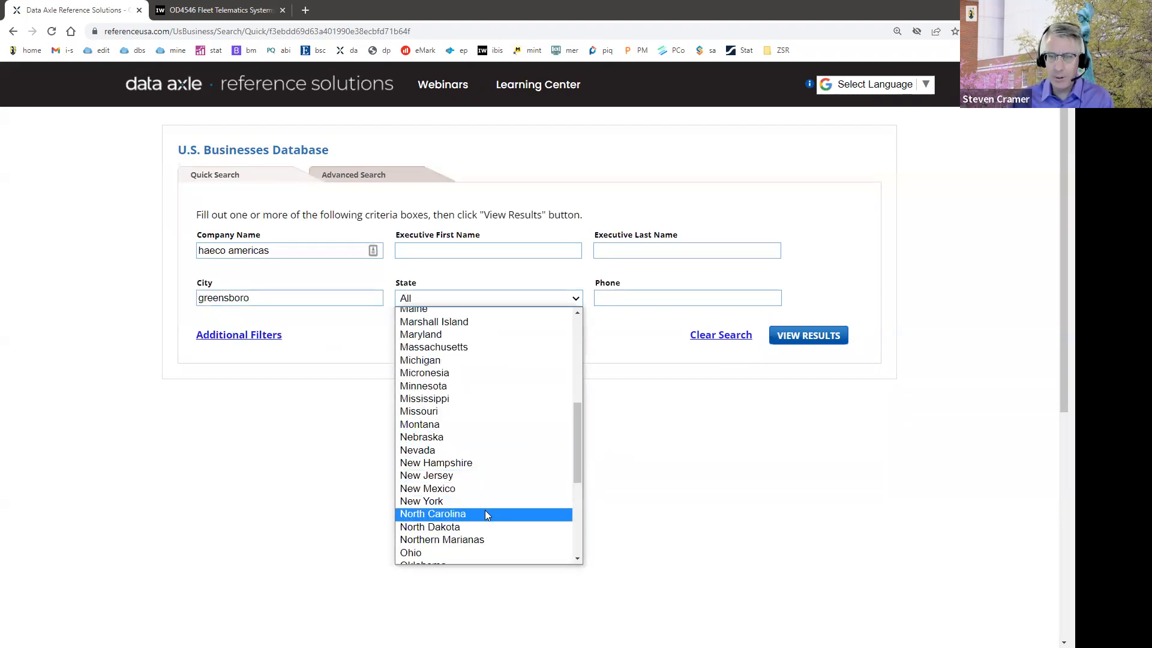
{"action": "left_click", "coordinate": [797, 336]}
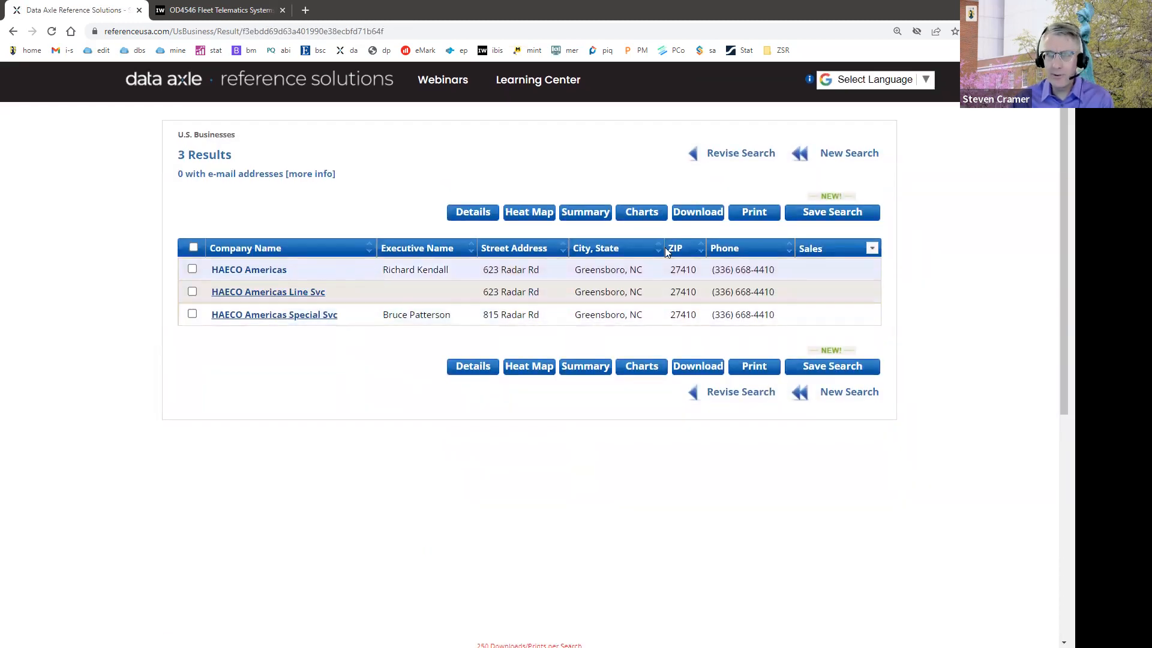
Step: Open the HAECO Americas record and examine its location info, job listings and the SIC and NAICS codes in its industry profile
{"action": "left_click", "coordinate": [249, 270]}
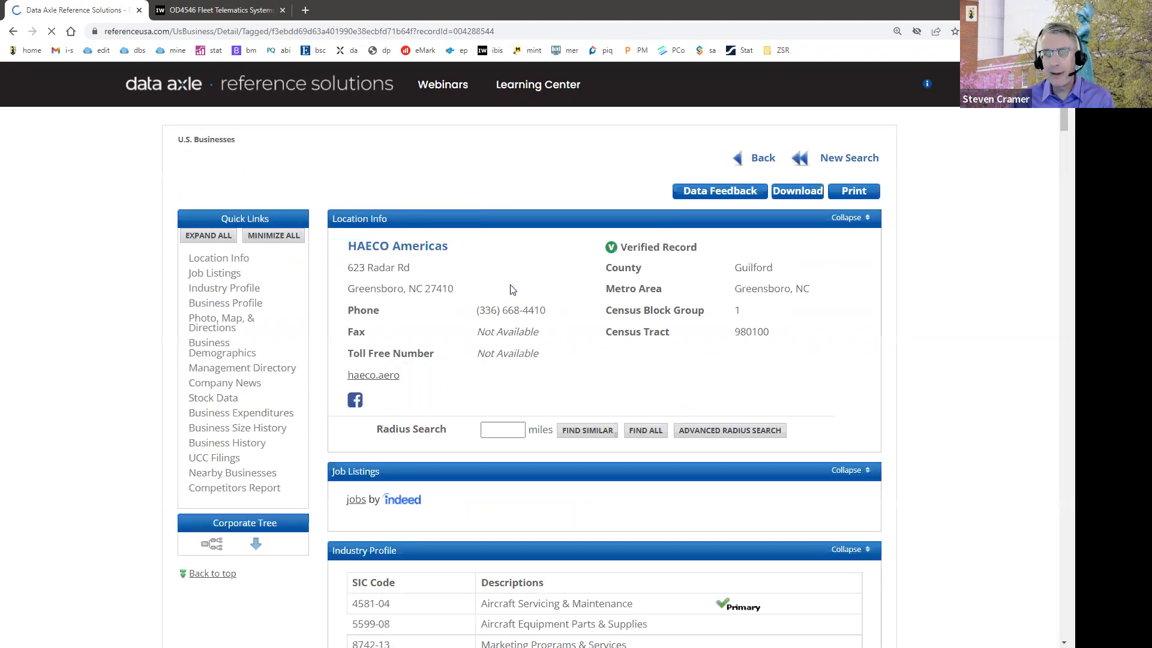
{"action": "scroll", "coordinate": [680, 374], "scroll_direction": "down", "scroll_amount": 1}
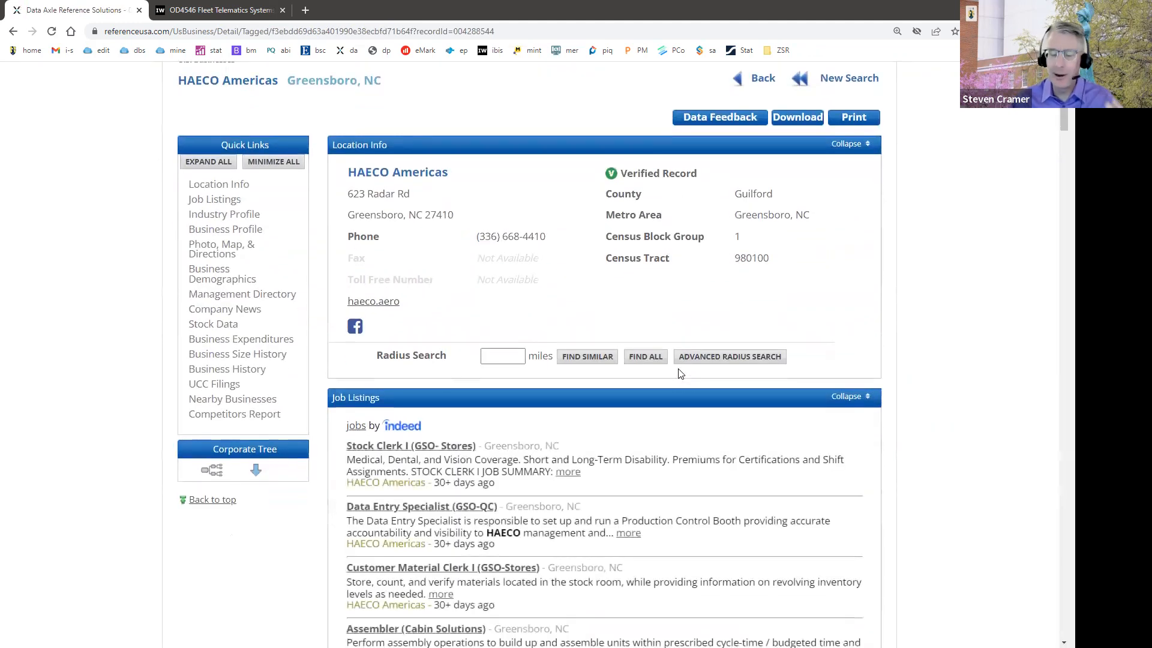
{"action": "scroll", "coordinate": [680, 373], "scroll_direction": "down", "scroll_amount": 6}
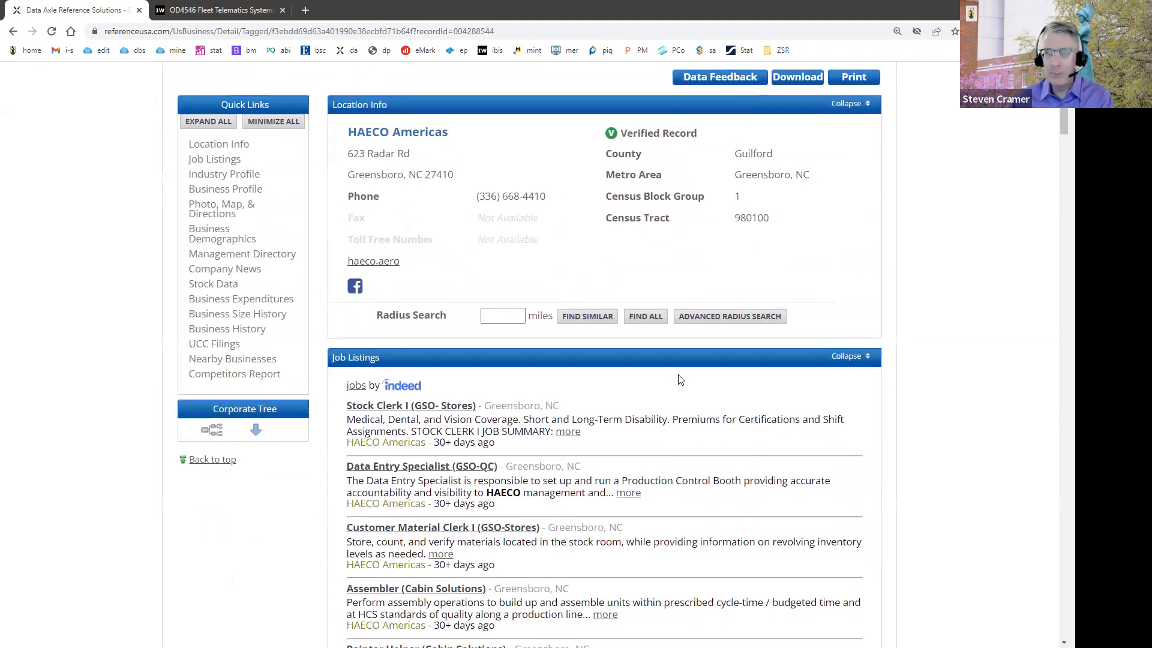
{"action": "scroll", "coordinate": [602, 368], "scroll_direction": "down", "scroll_amount": 1}
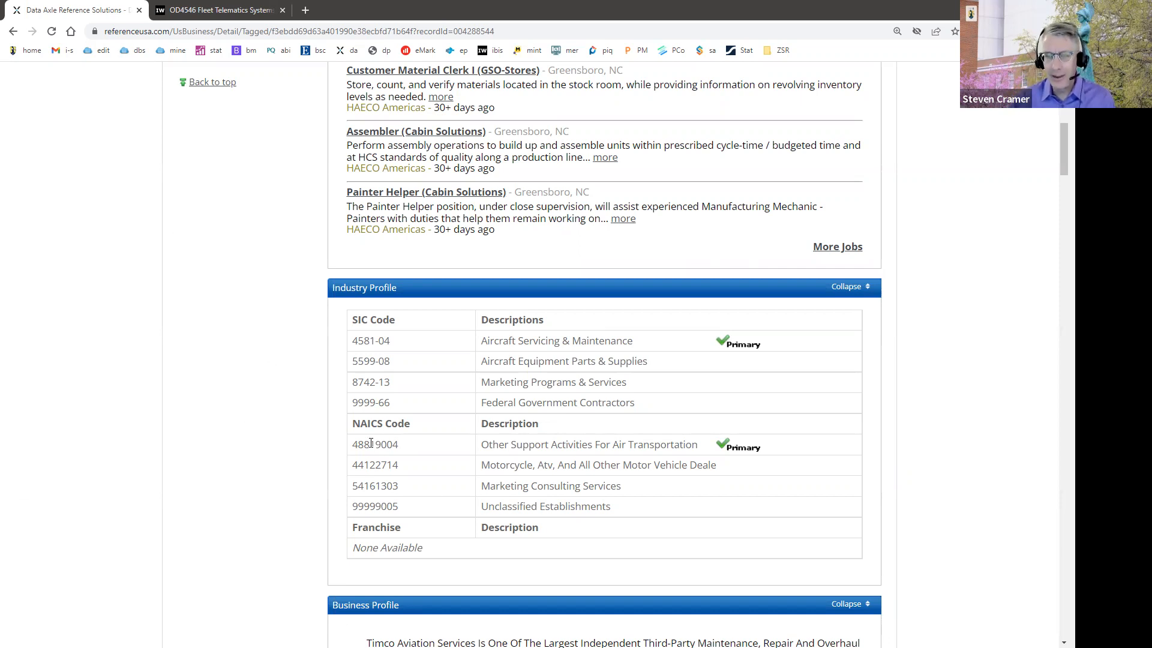
{"action": "scroll", "coordinate": [370, 442], "scroll_direction": "up", "scroll_amount": 10}
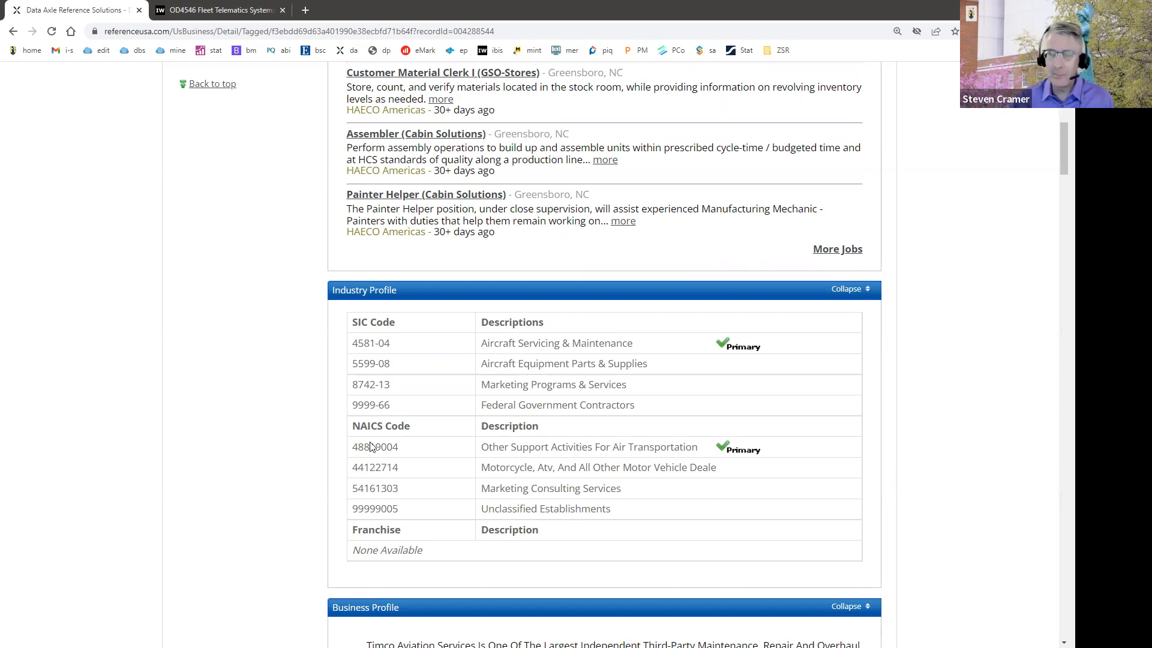
Step: Start a new search in the U.S. Businesses Database, switch to Advanced Search and look over the available filters
{"action": "left_click", "coordinate": [840, 159]}
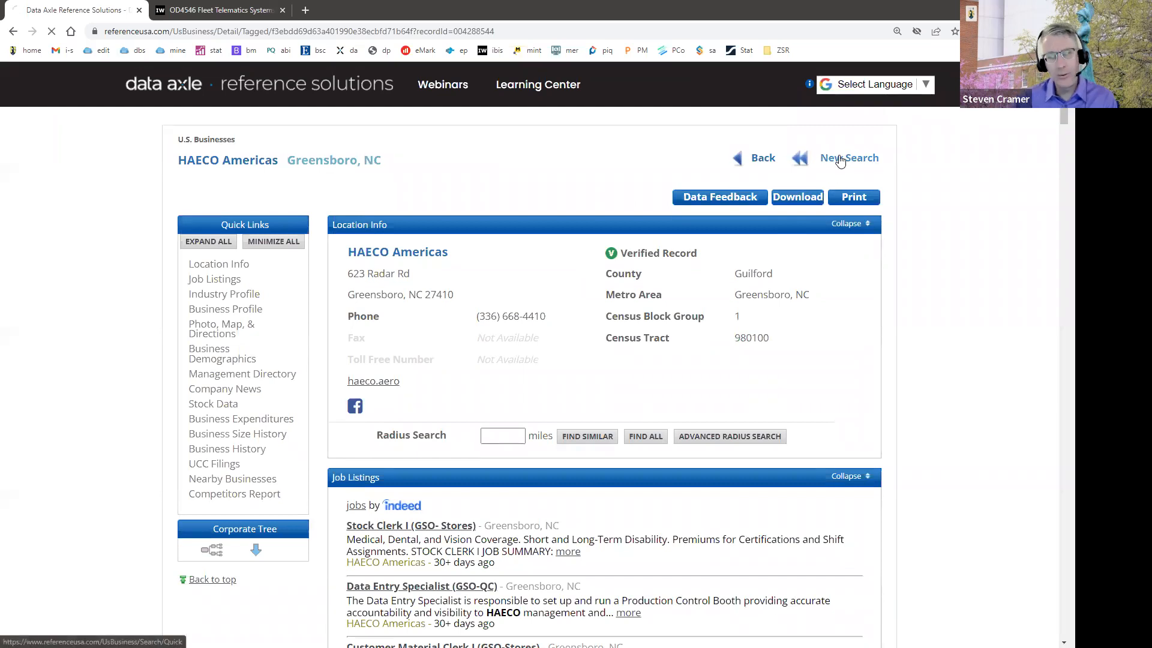
{"action": "left_click", "coordinate": [350, 174]}
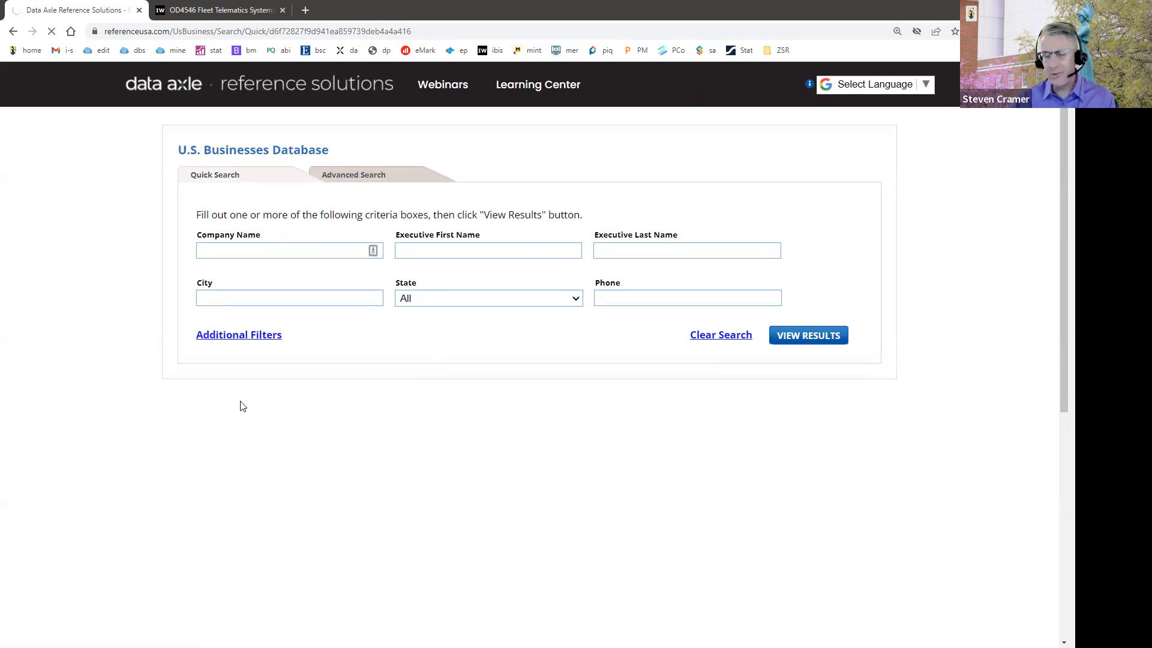
{"action": "scroll", "coordinate": [242, 406], "scroll_direction": "down", "scroll_amount": 7}
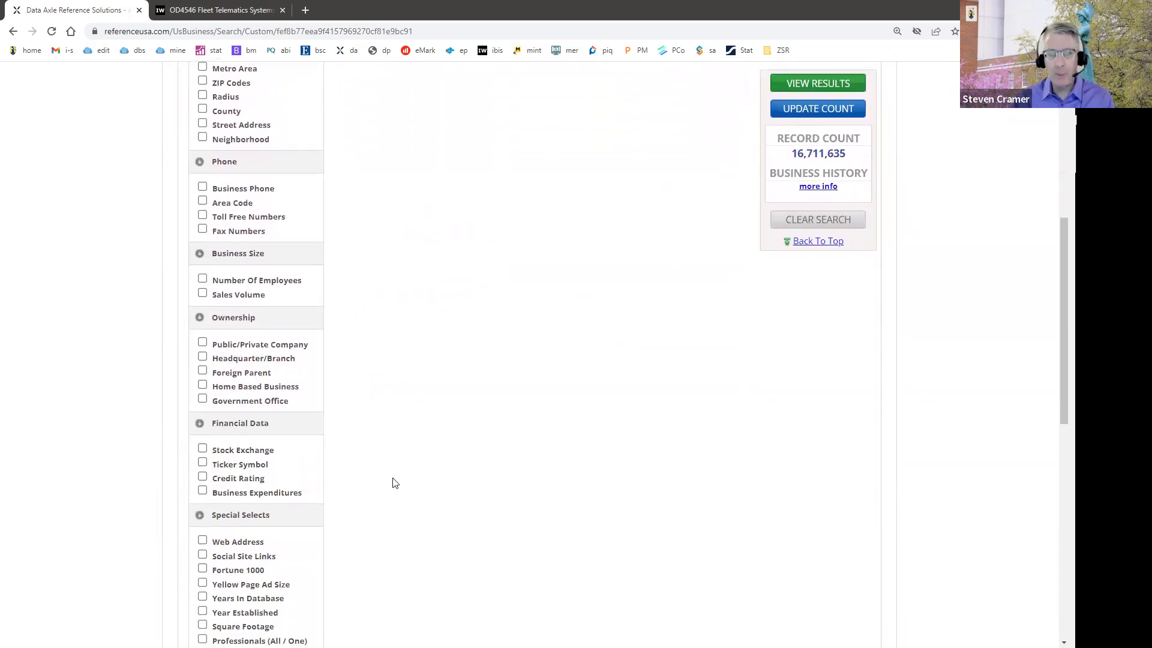
{"action": "scroll", "coordinate": [395, 483], "scroll_direction": "up", "scroll_amount": 4}
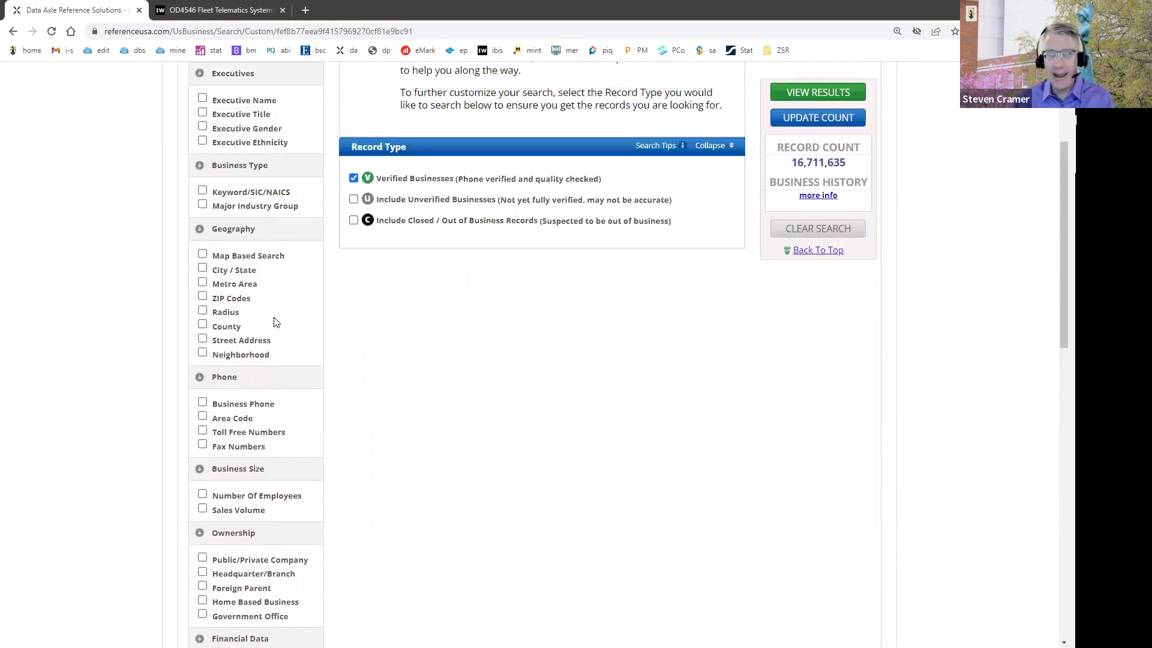
Step: Add a City / State filter, search it for "north" and select the state of North Carolina
{"action": "left_click", "coordinate": [202, 322]}
{"action": "left_click", "coordinate": [402, 227]}
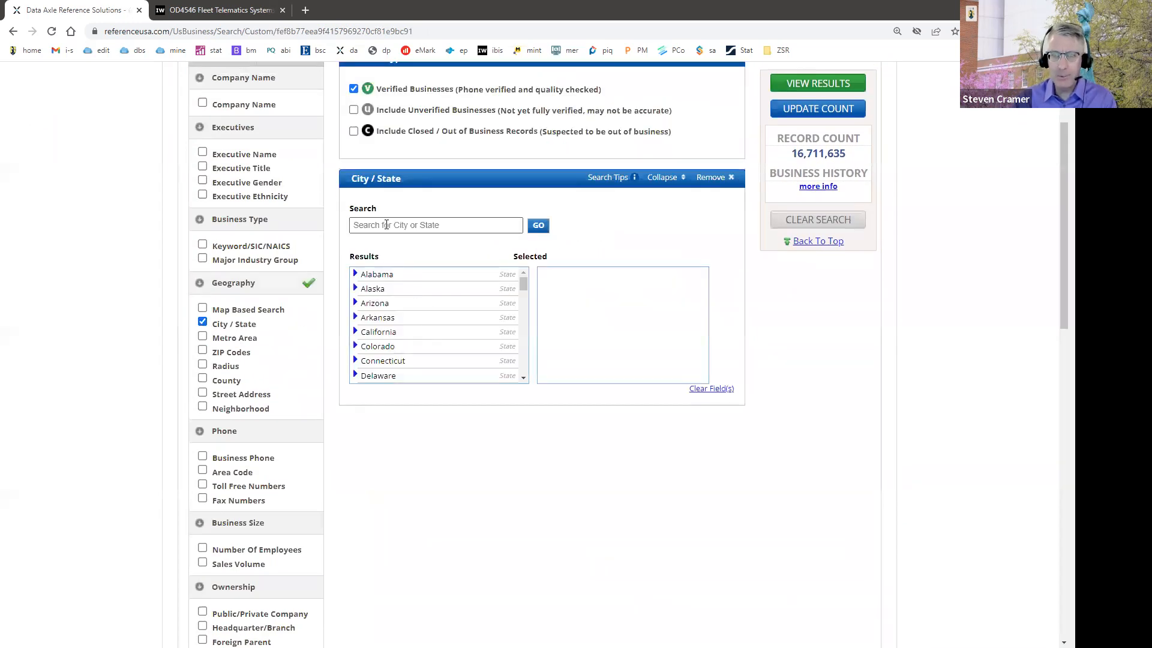
{"action": "type", "text": "north"}
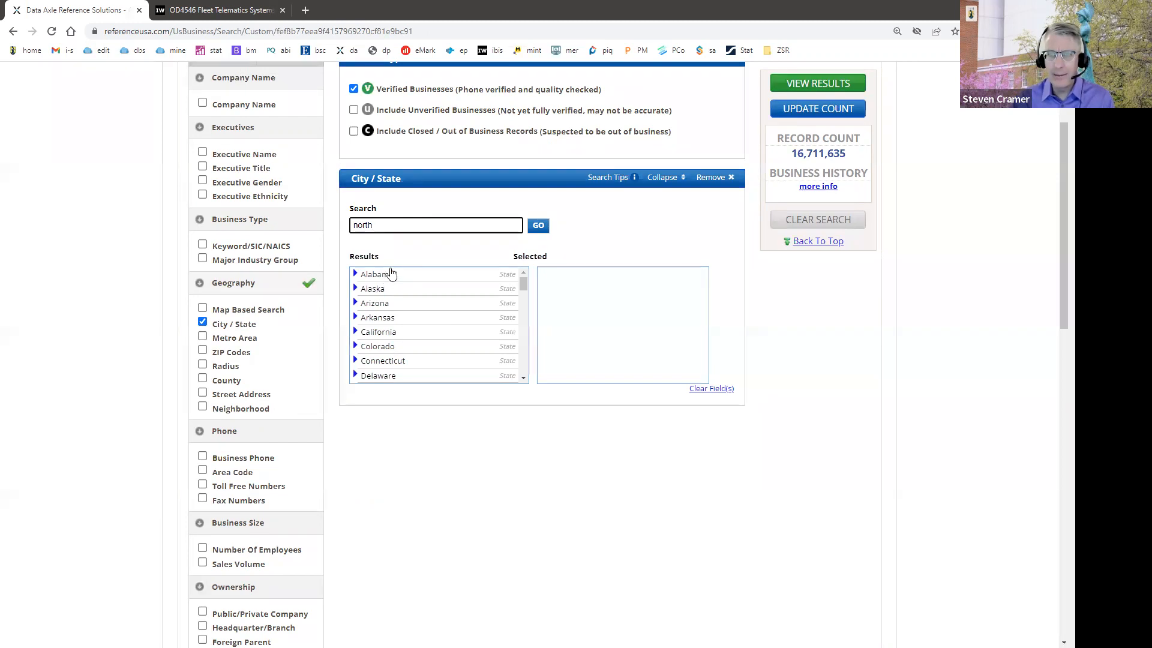
{"action": "left_click", "coordinate": [538, 227]}
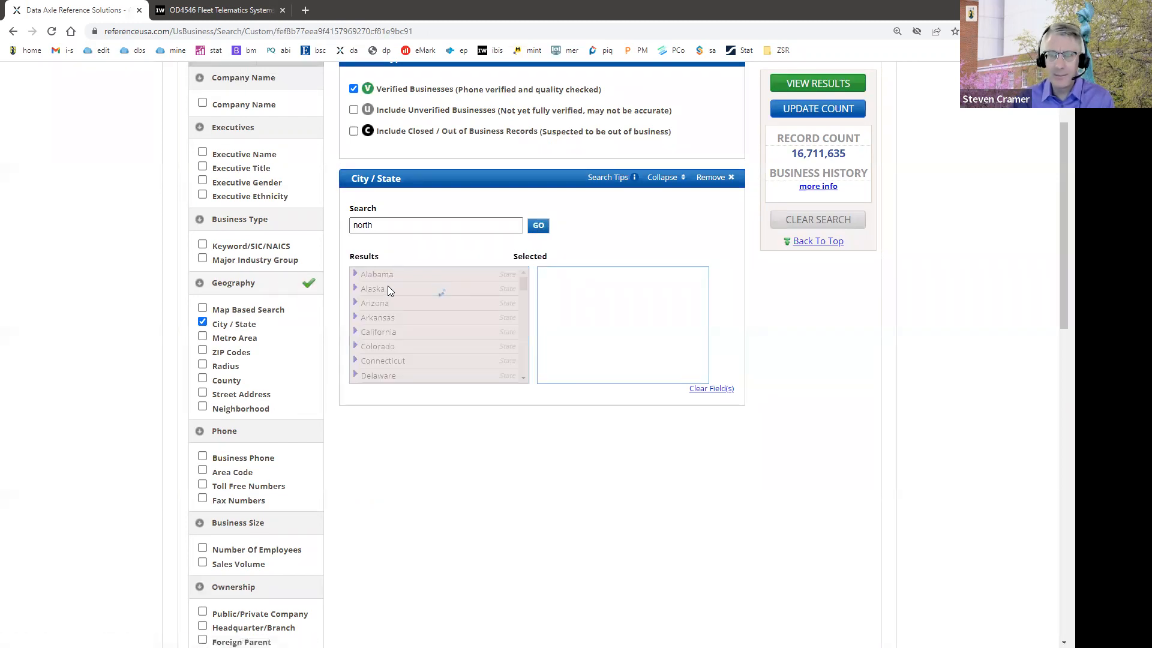
{"action": "left_click", "coordinate": [387, 275]}
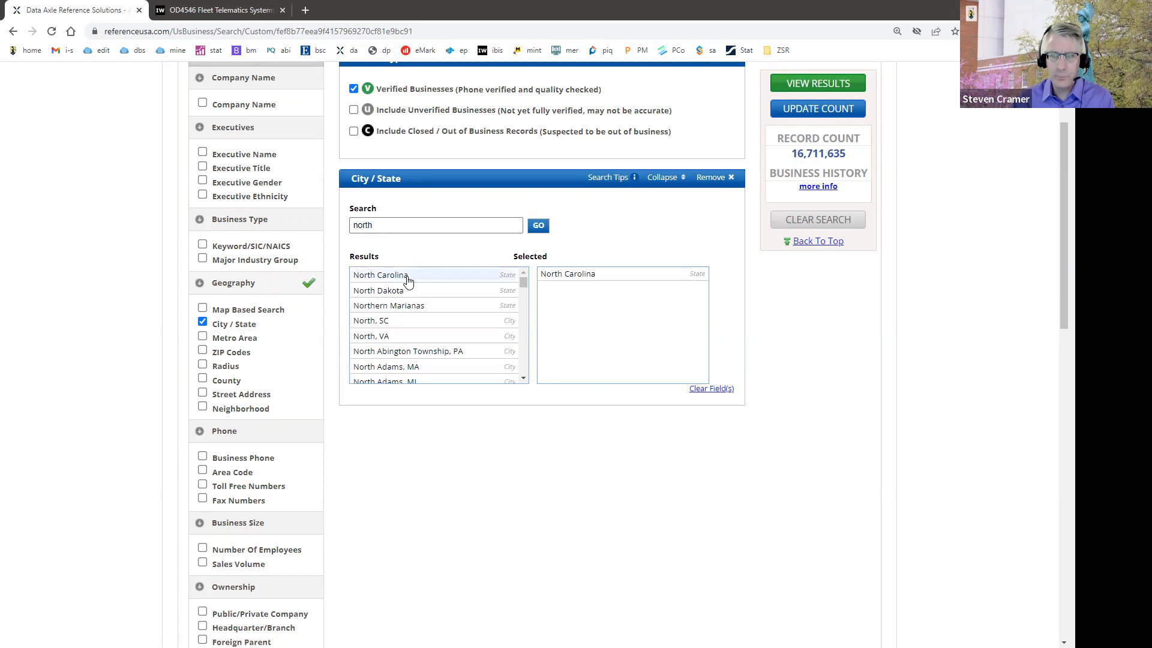
Step: Add a Keyword/SIC/NAICS filter and enter SIC code 458104
{"action": "left_click", "coordinate": [203, 246]}
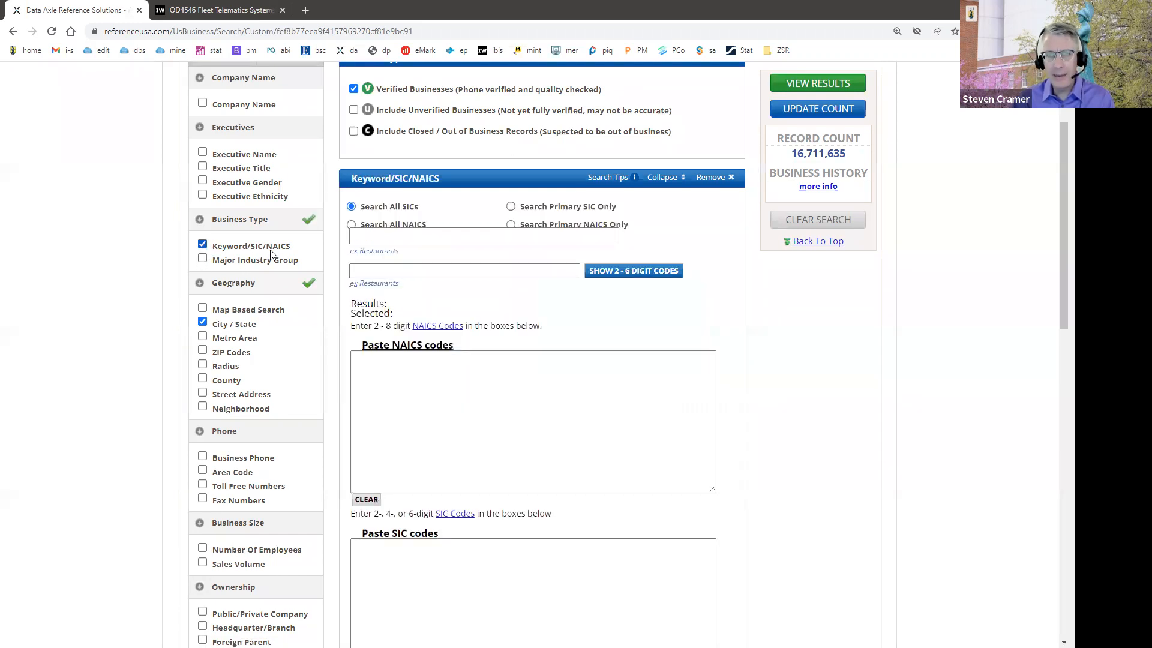
{"action": "left_click", "coordinate": [372, 485]}
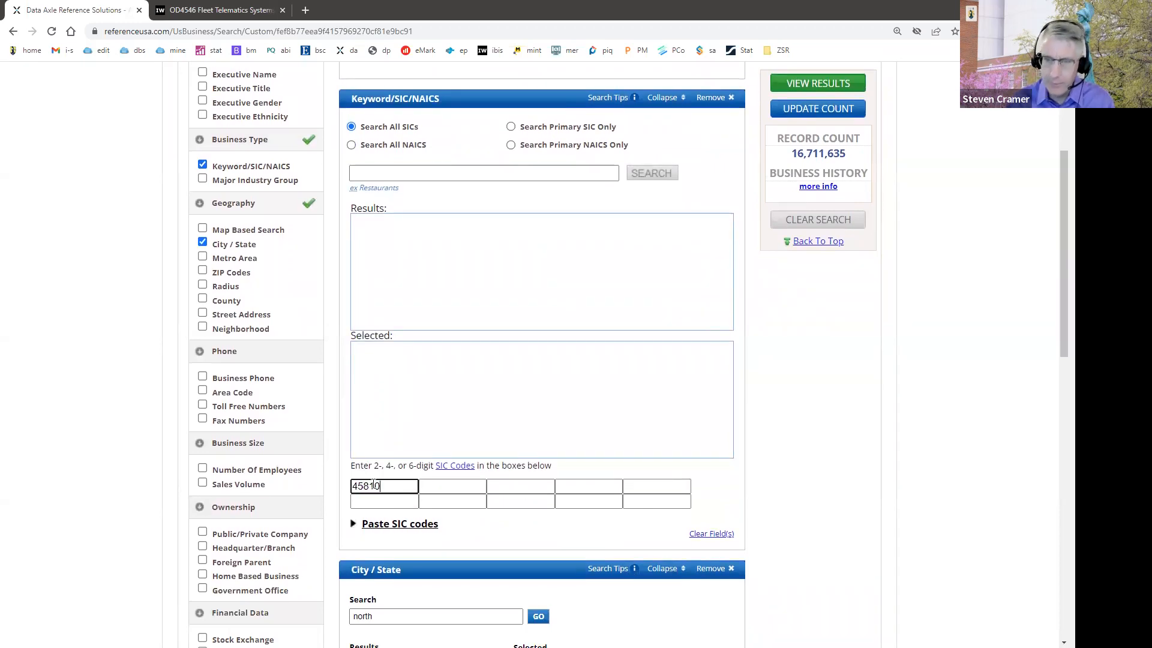
{"action": "type", "text": "458104"}
Step: Update the record count and view the results sorted by sales from highest to lowest
{"action": "left_click", "coordinate": [820, 109]}
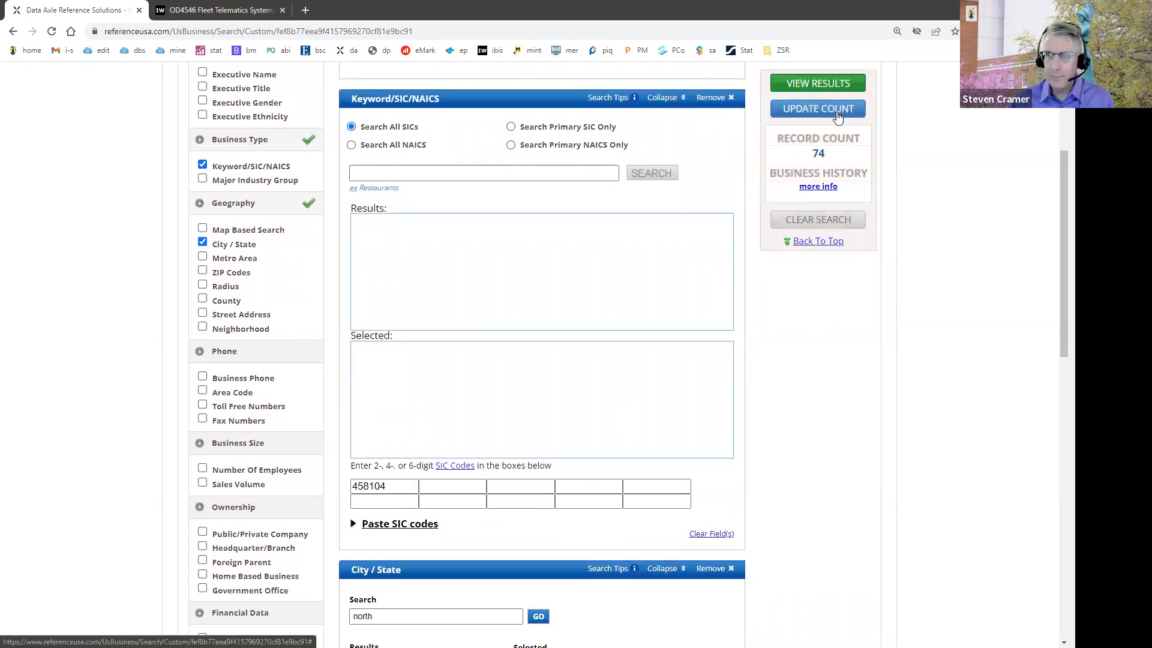
{"action": "left_click", "coordinate": [830, 85]}
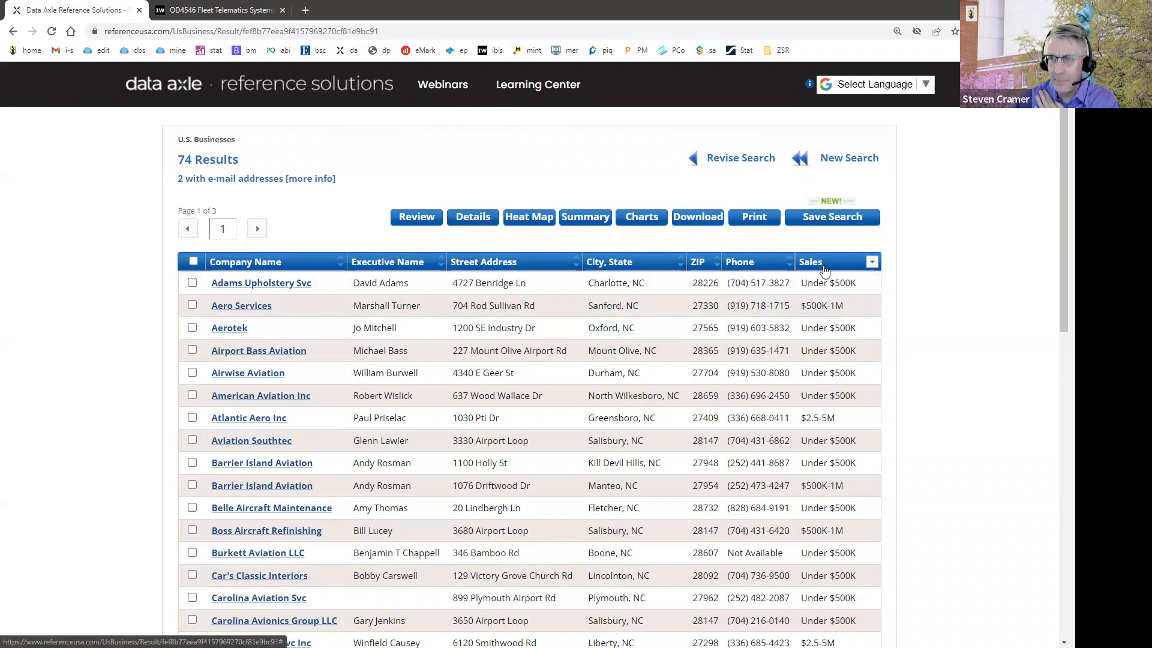
{"action": "left_click", "coordinate": [822, 264]}
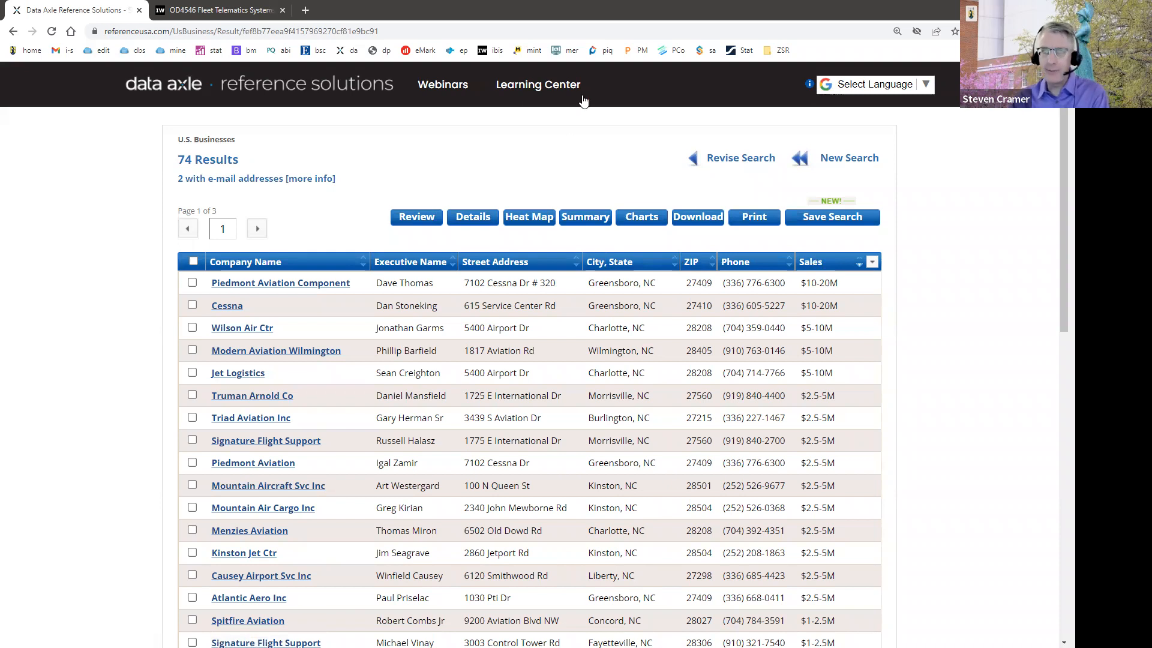
Step: Return to the library's Marketing, Entrepreneurship, Hospitality & Tourism databases guide and examine the research consultant's contact and consultation options
{"action": "right_click", "coordinate": [8, 31]}
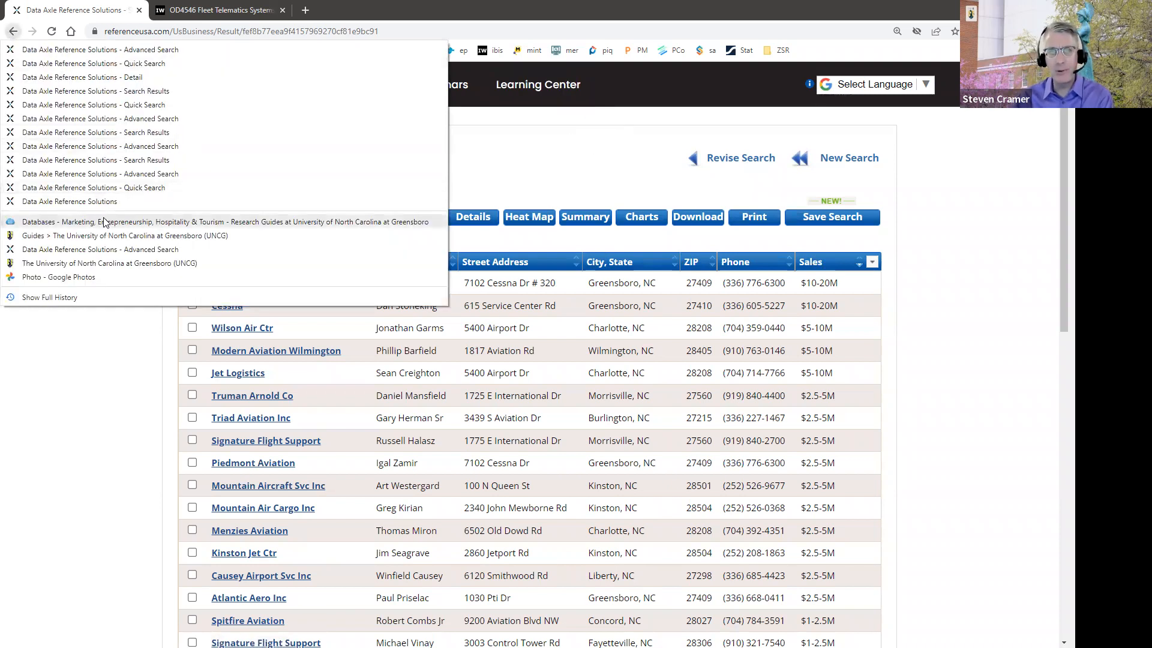
{"action": "left_click", "coordinate": [247, 219]}
{"action": "scroll", "coordinate": [828, 348], "scroll_direction": "up", "scroll_amount": 20}
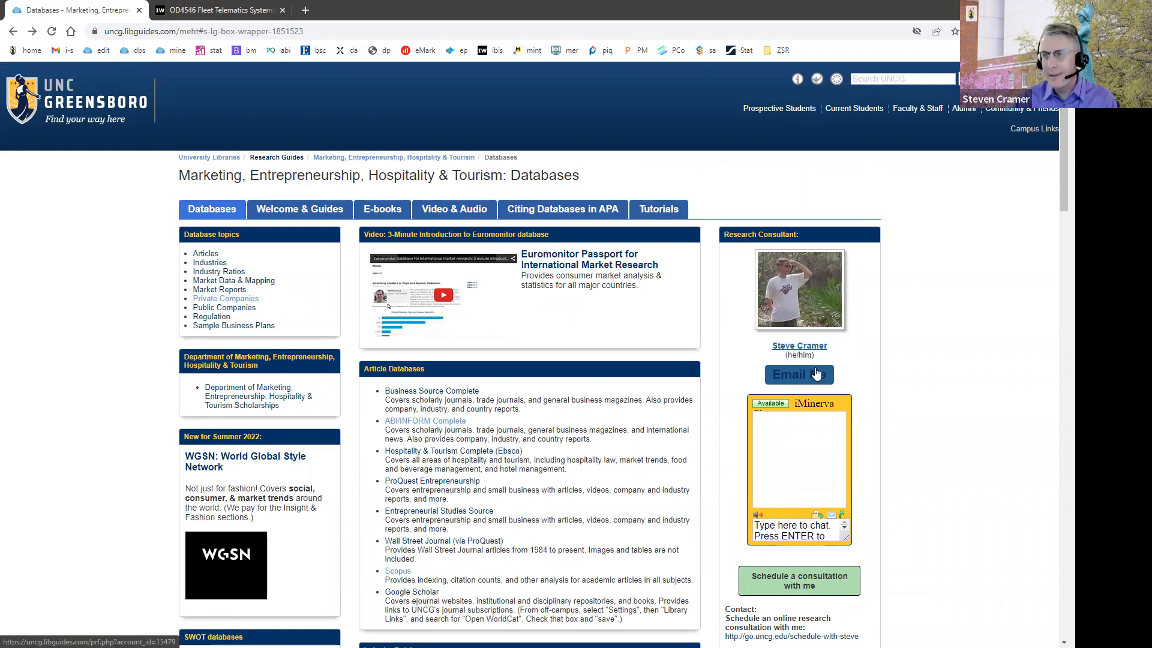
{"action": "scroll", "coordinate": [816, 373], "scroll_direction": "down", "scroll_amount": 4}
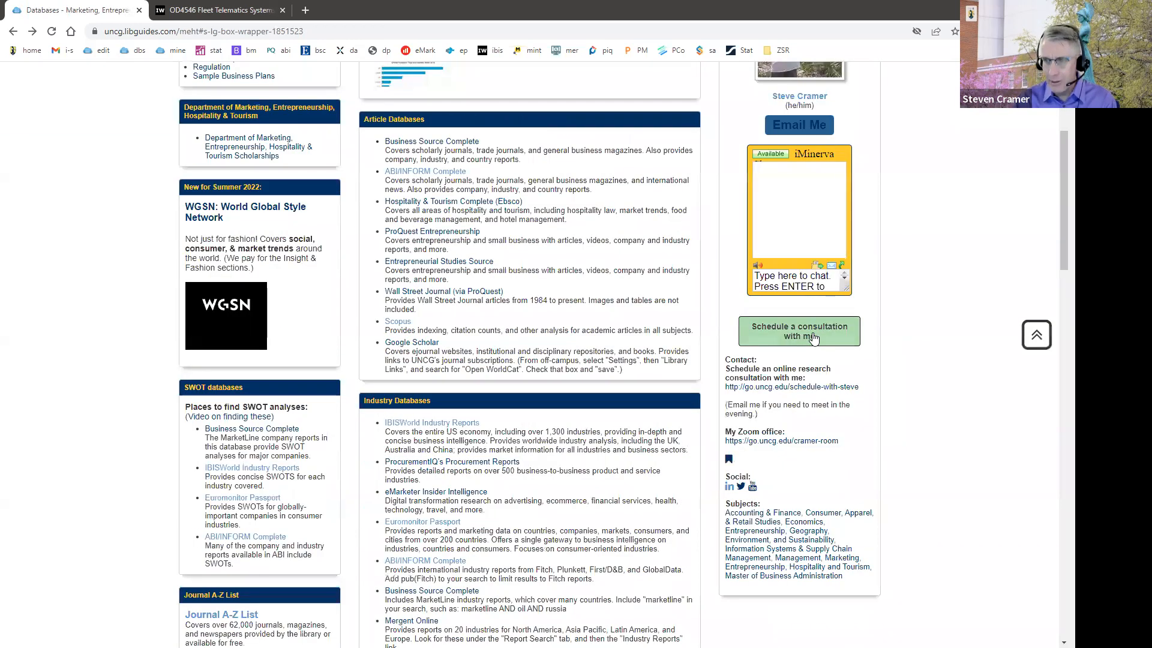